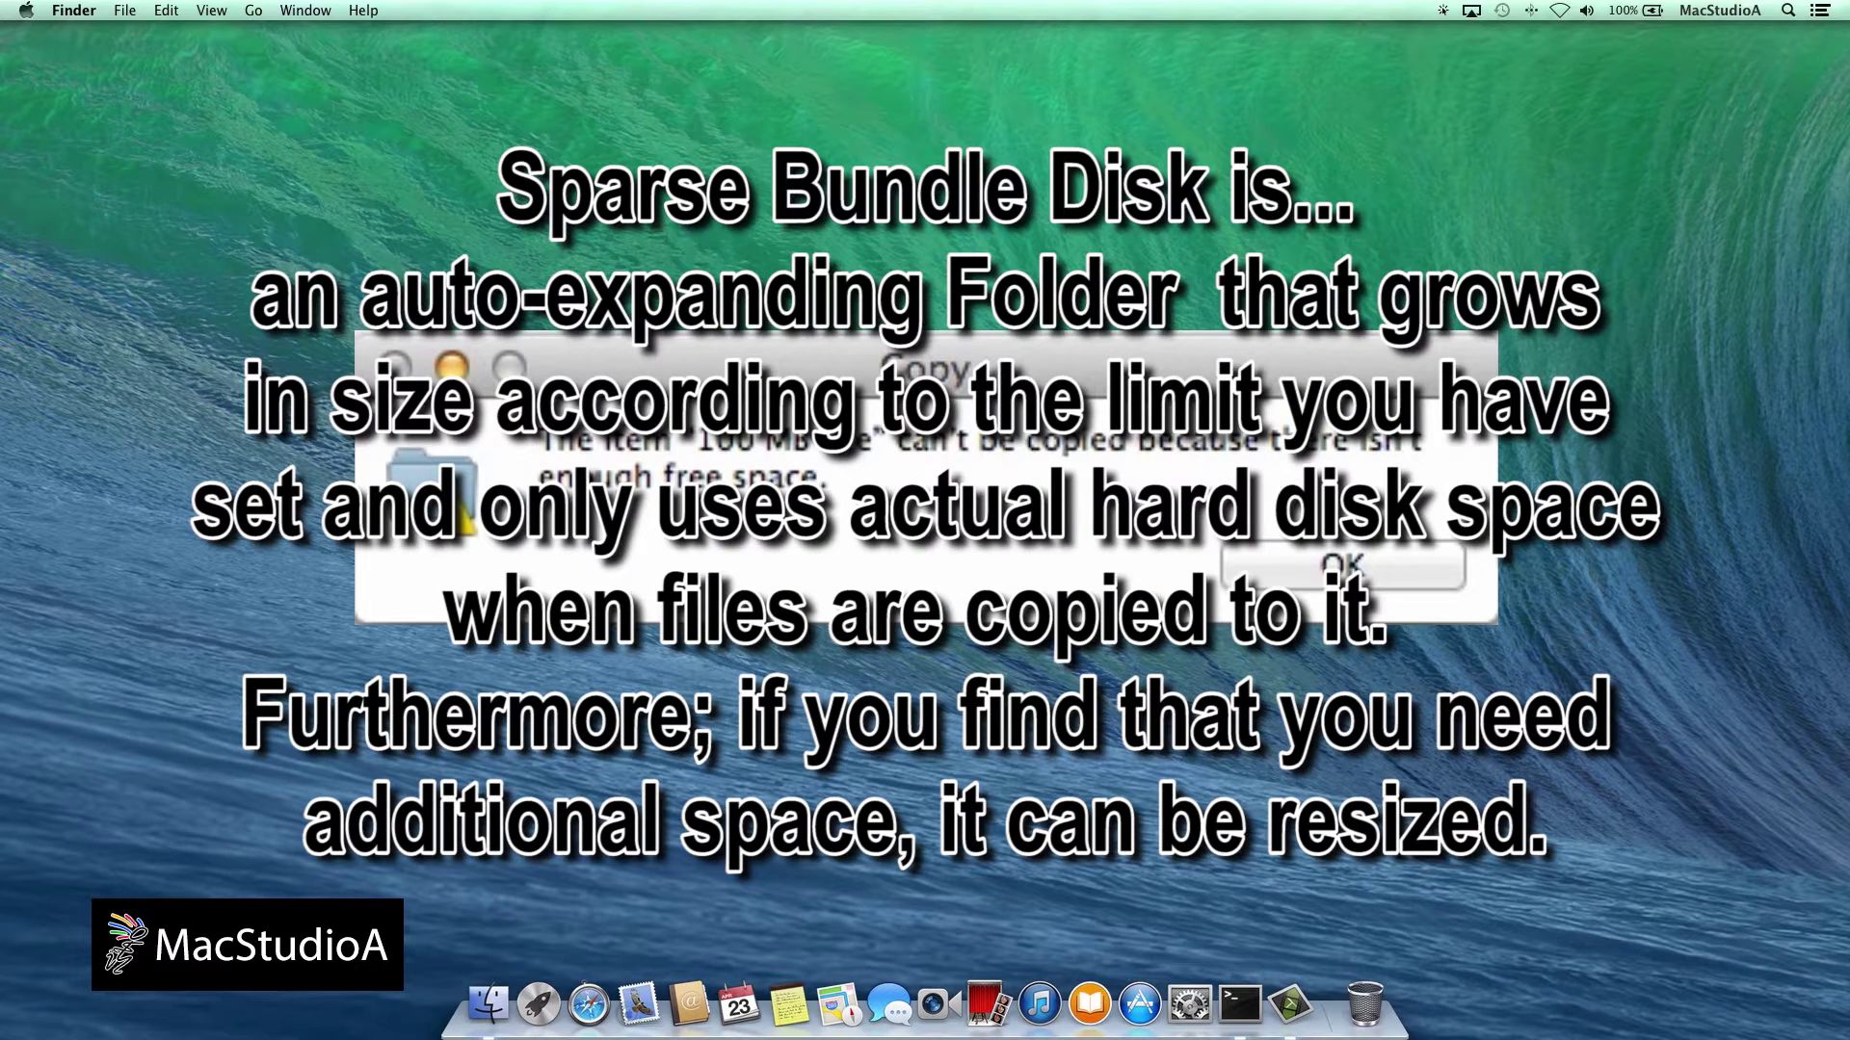
# Dismiss the not-enough-free-space copy error dialog in Finder.
pyautogui.press('Return')
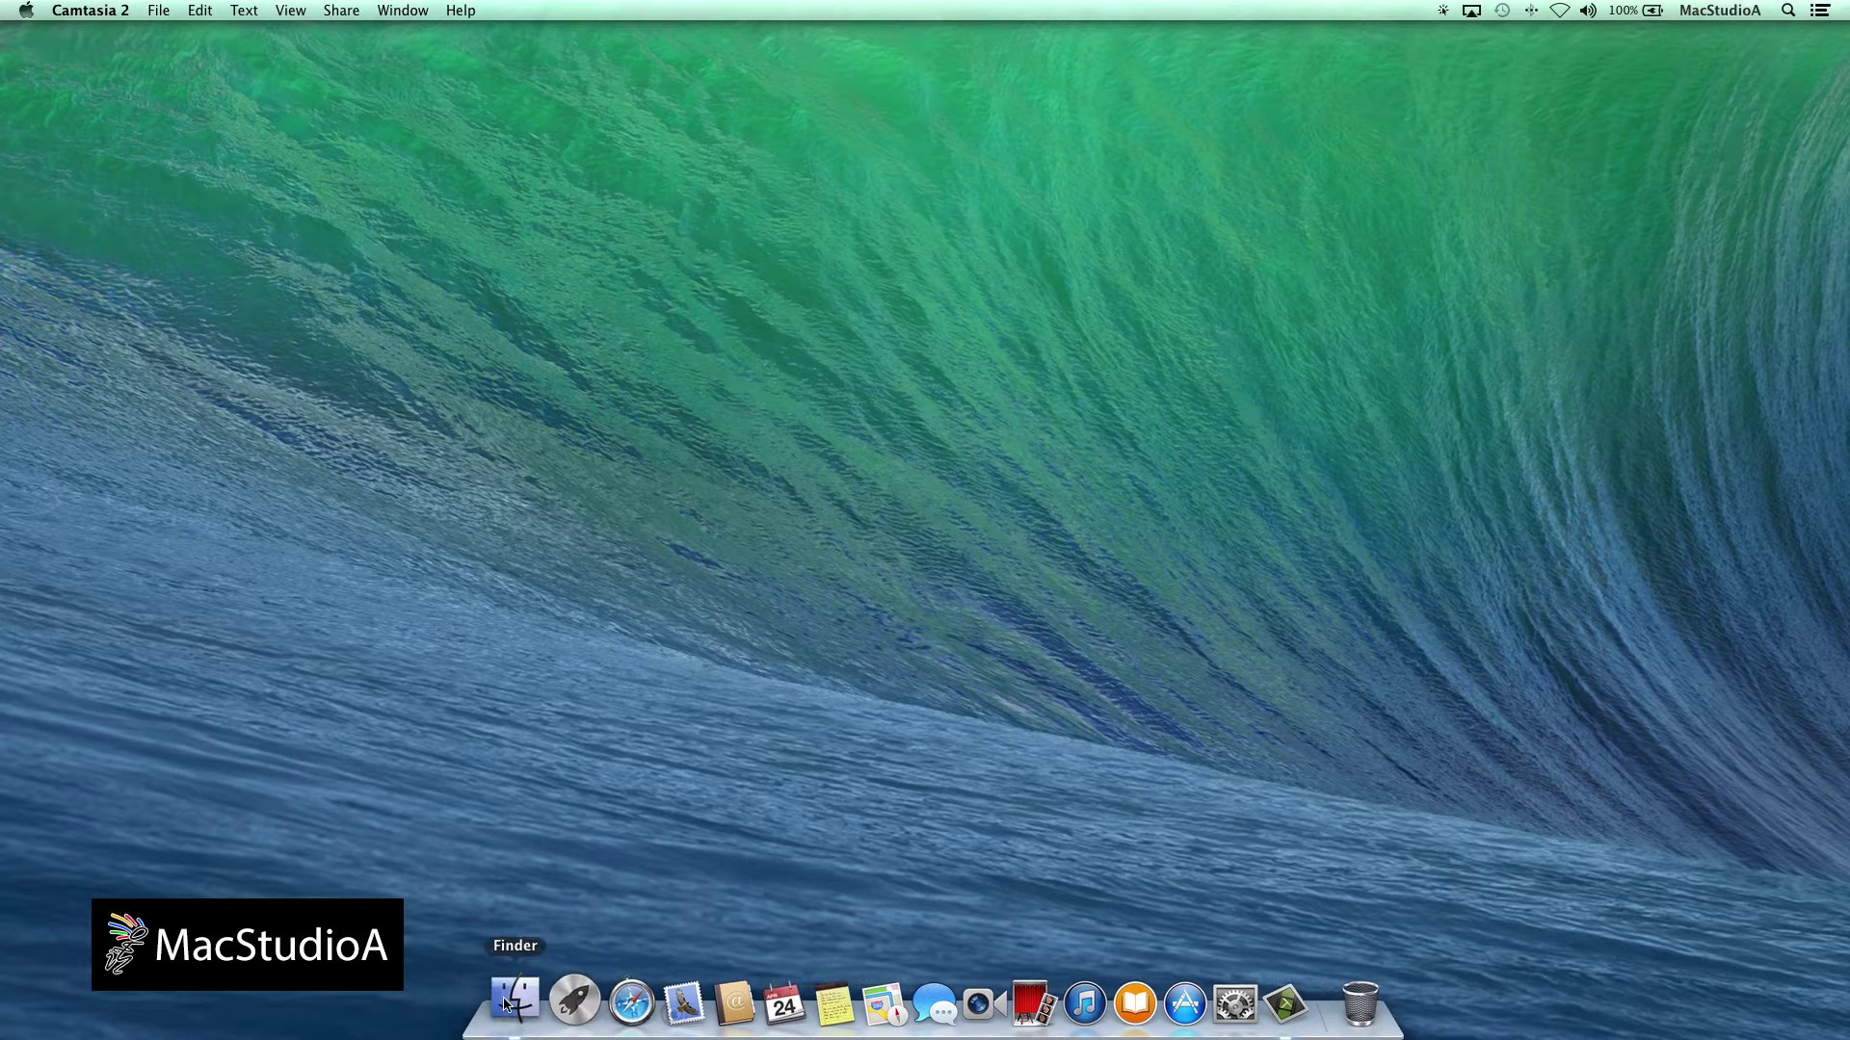
# Open a Finder Documents window and launch Disk Utility from Launchpad's Other folder.
pyautogui.click(505, 1005)
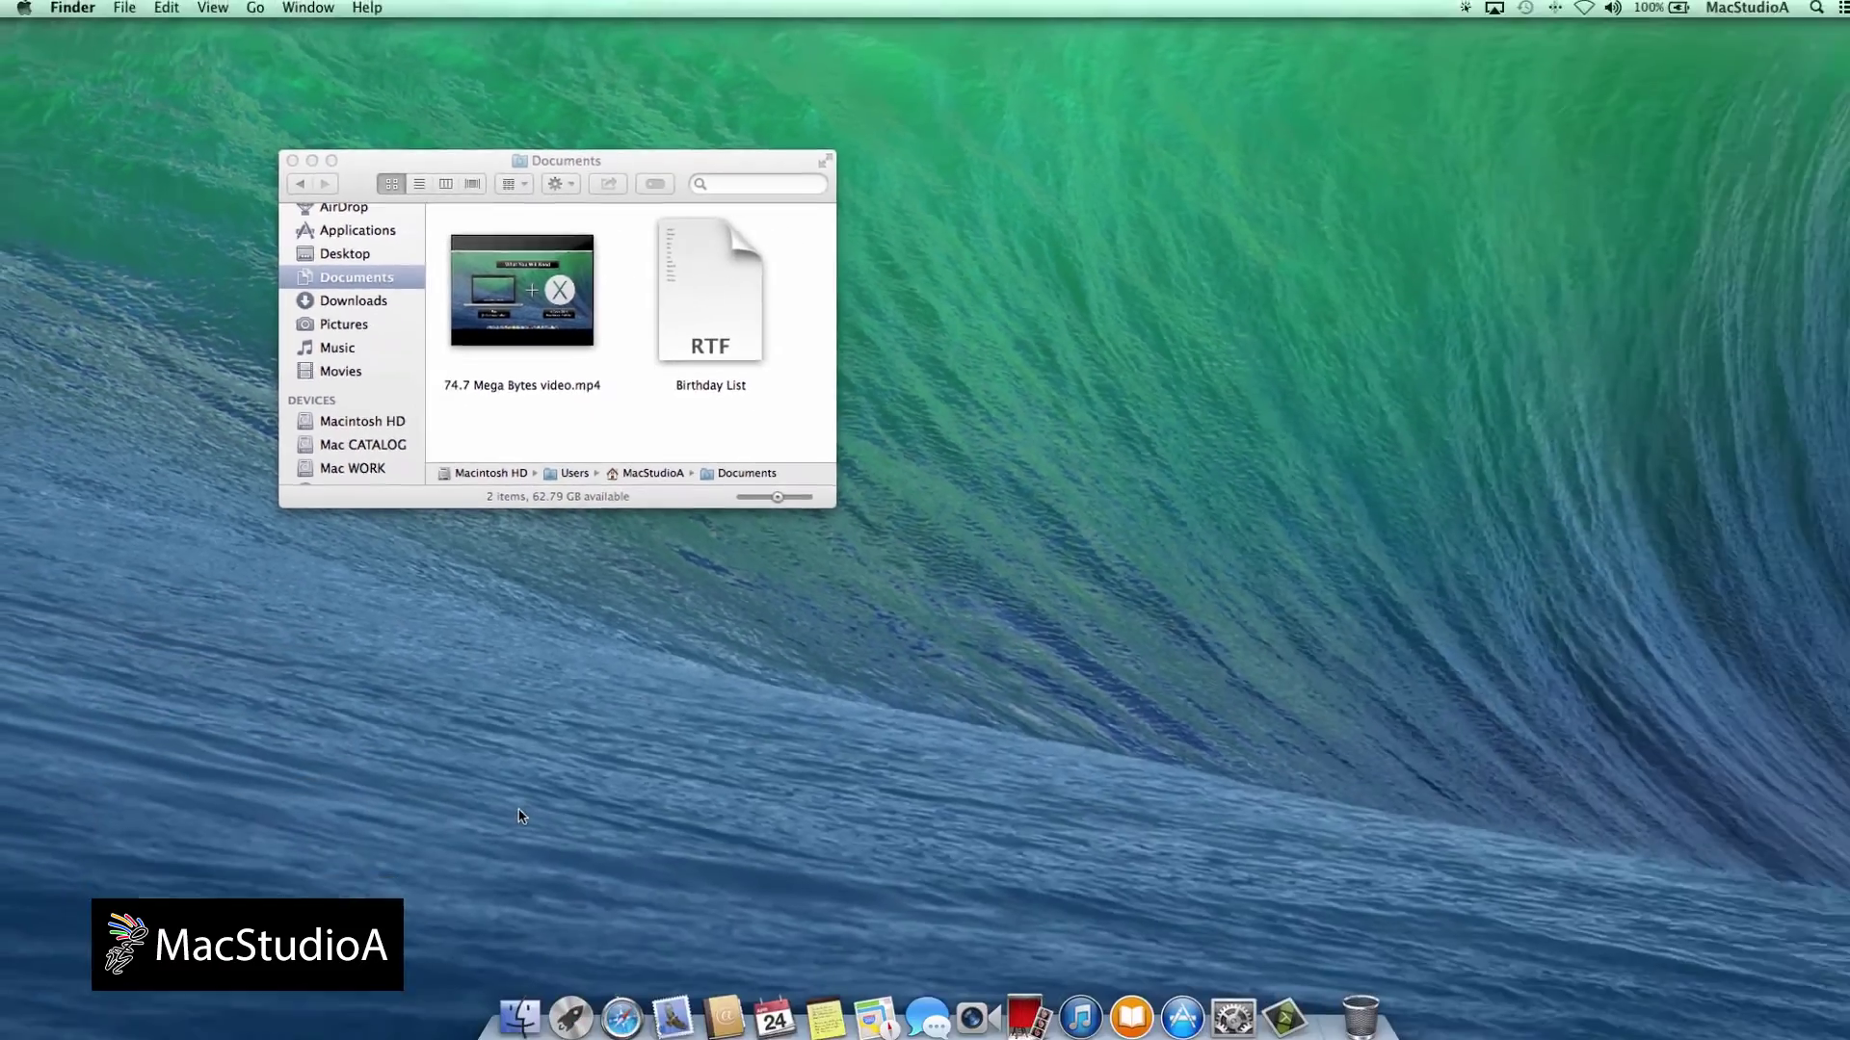
pyautogui.click(571, 1018)
pyautogui.click(908, 486)
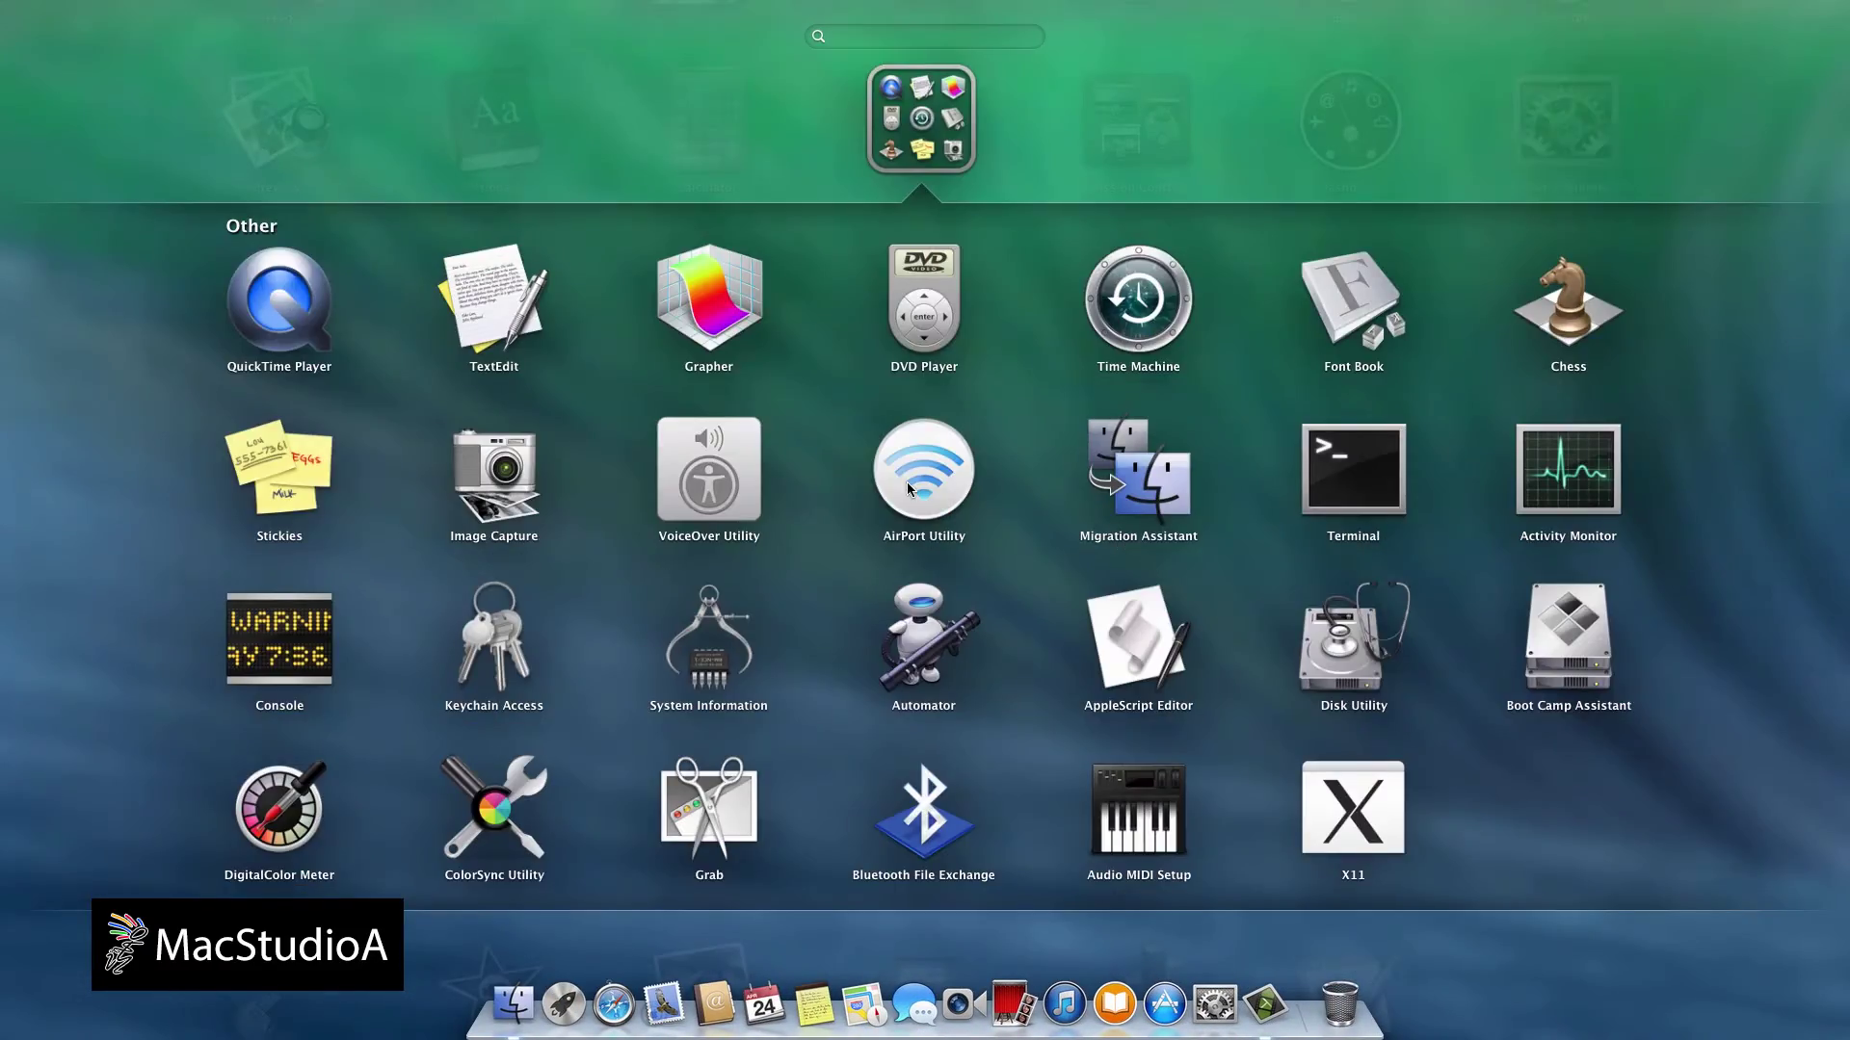
pyautogui.click(1334, 672)
# Start a new blank disk image, getting the 100 MB Mac OS Extended (Journalled) defaults.
pyautogui.click(157, 10)
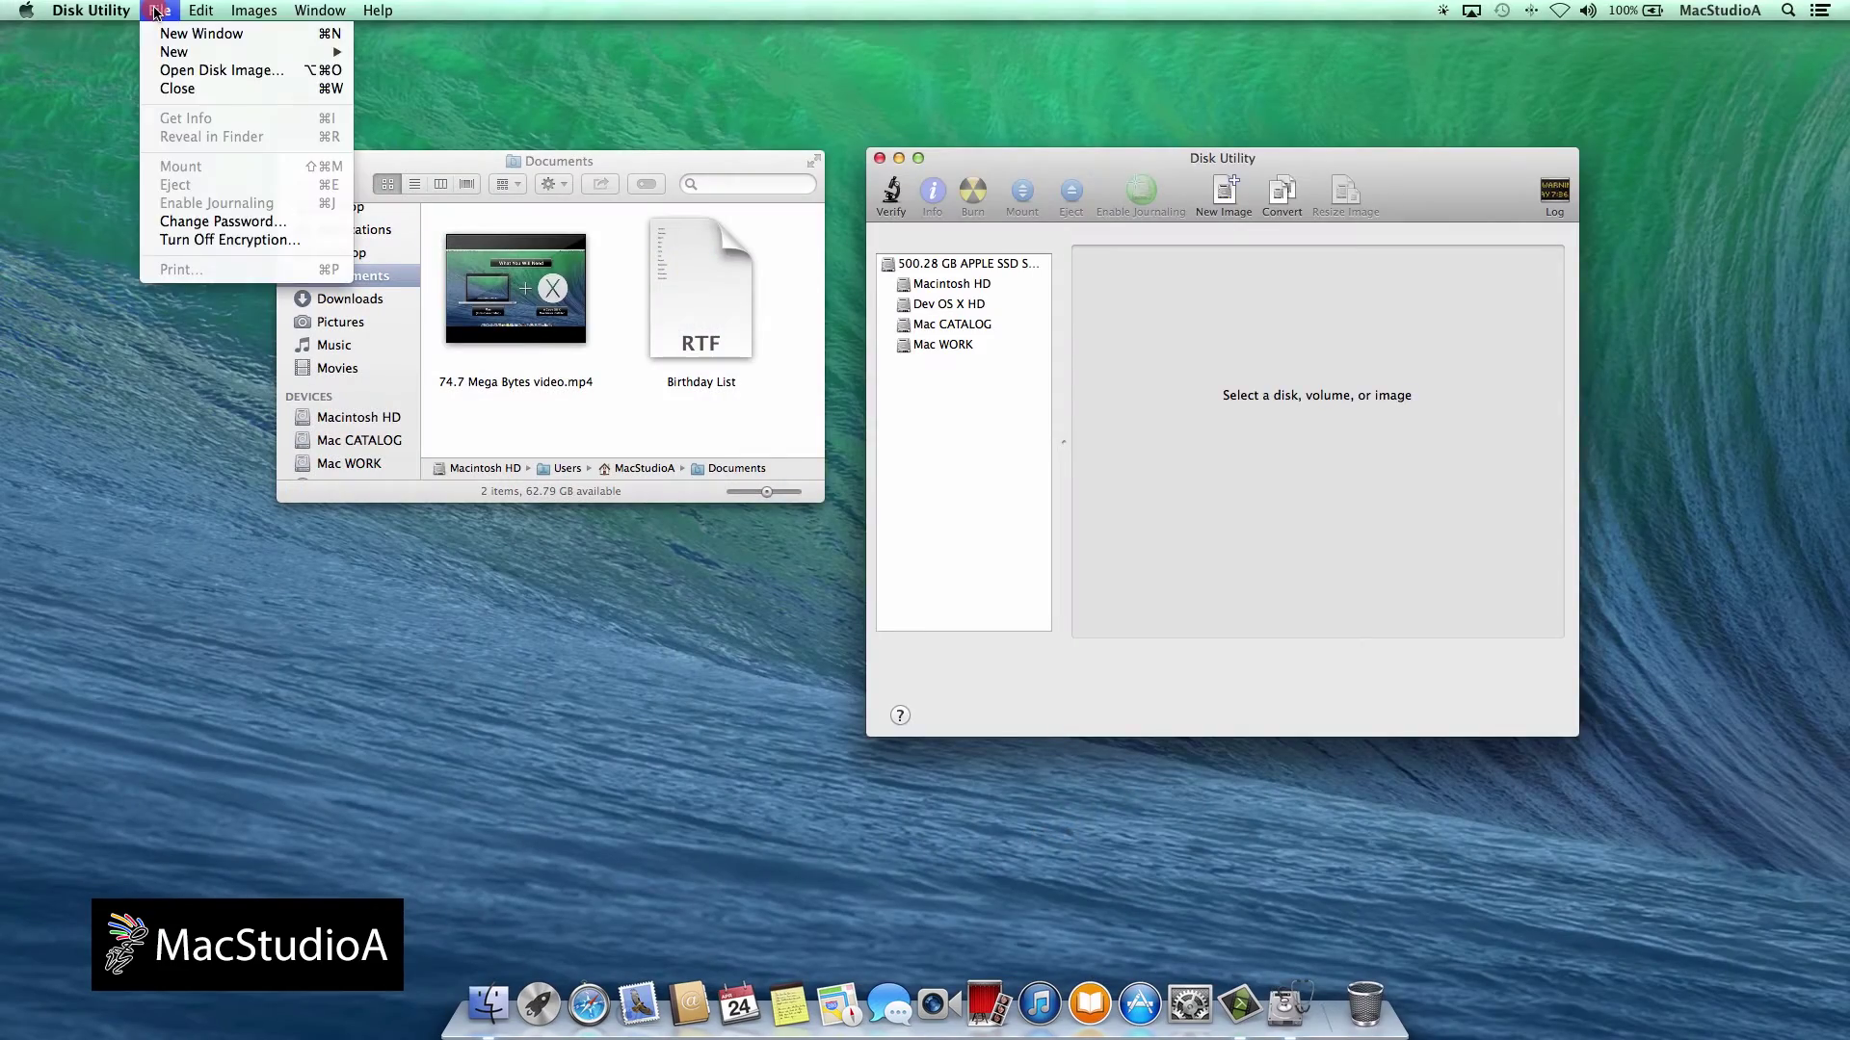
pyautogui.moveTo(165, 52)
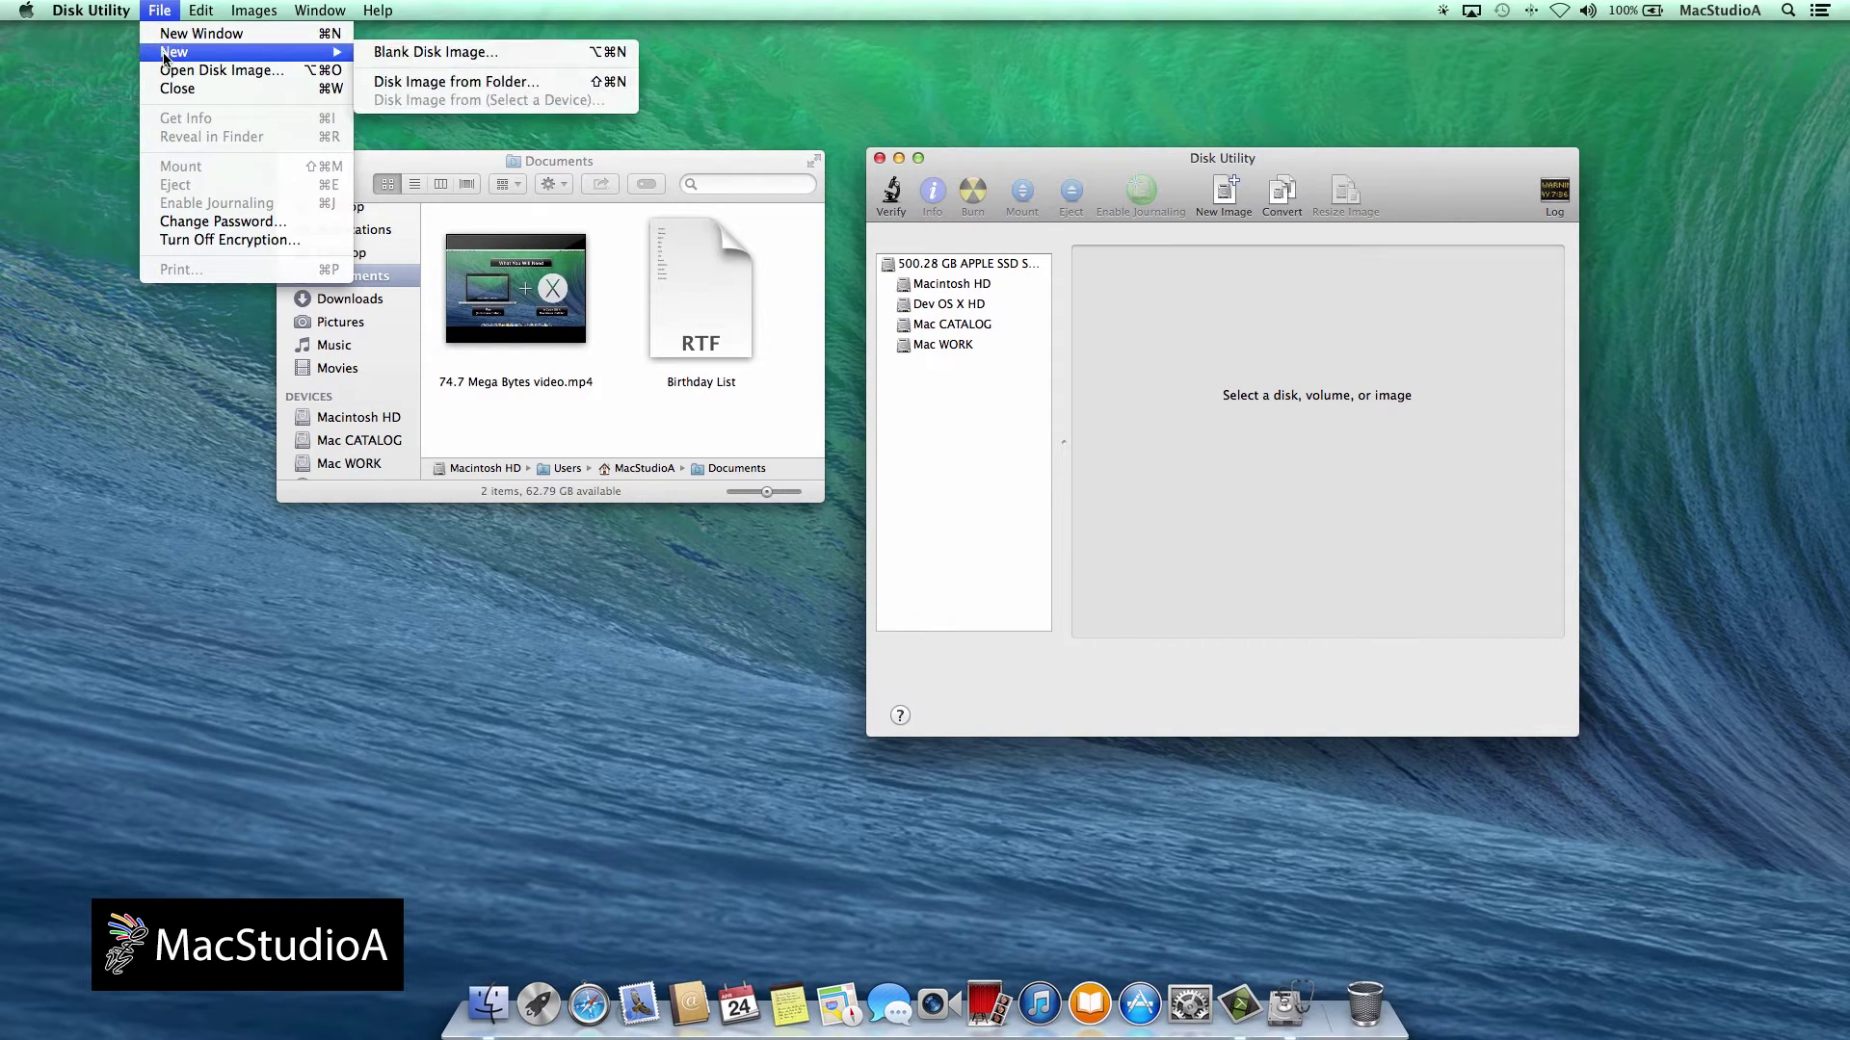
pyautogui.click(596, 9)
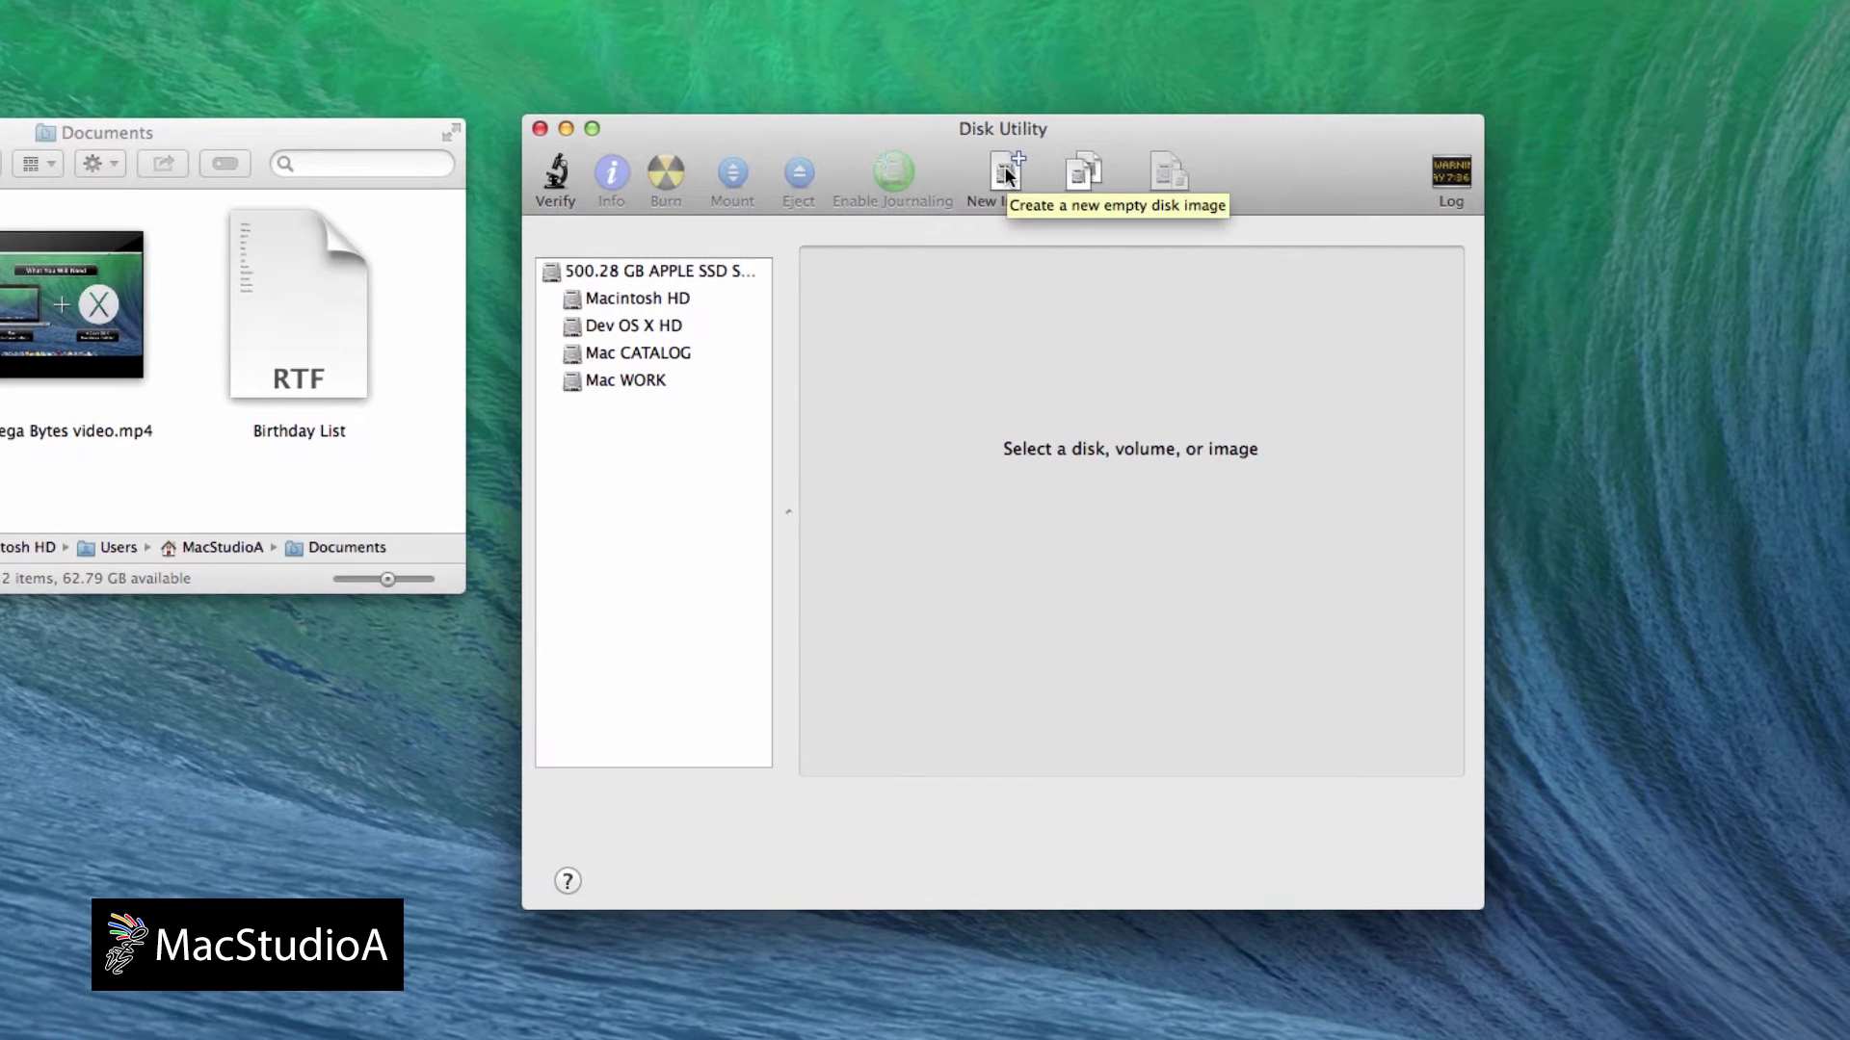
pyautogui.click(1004, 166)
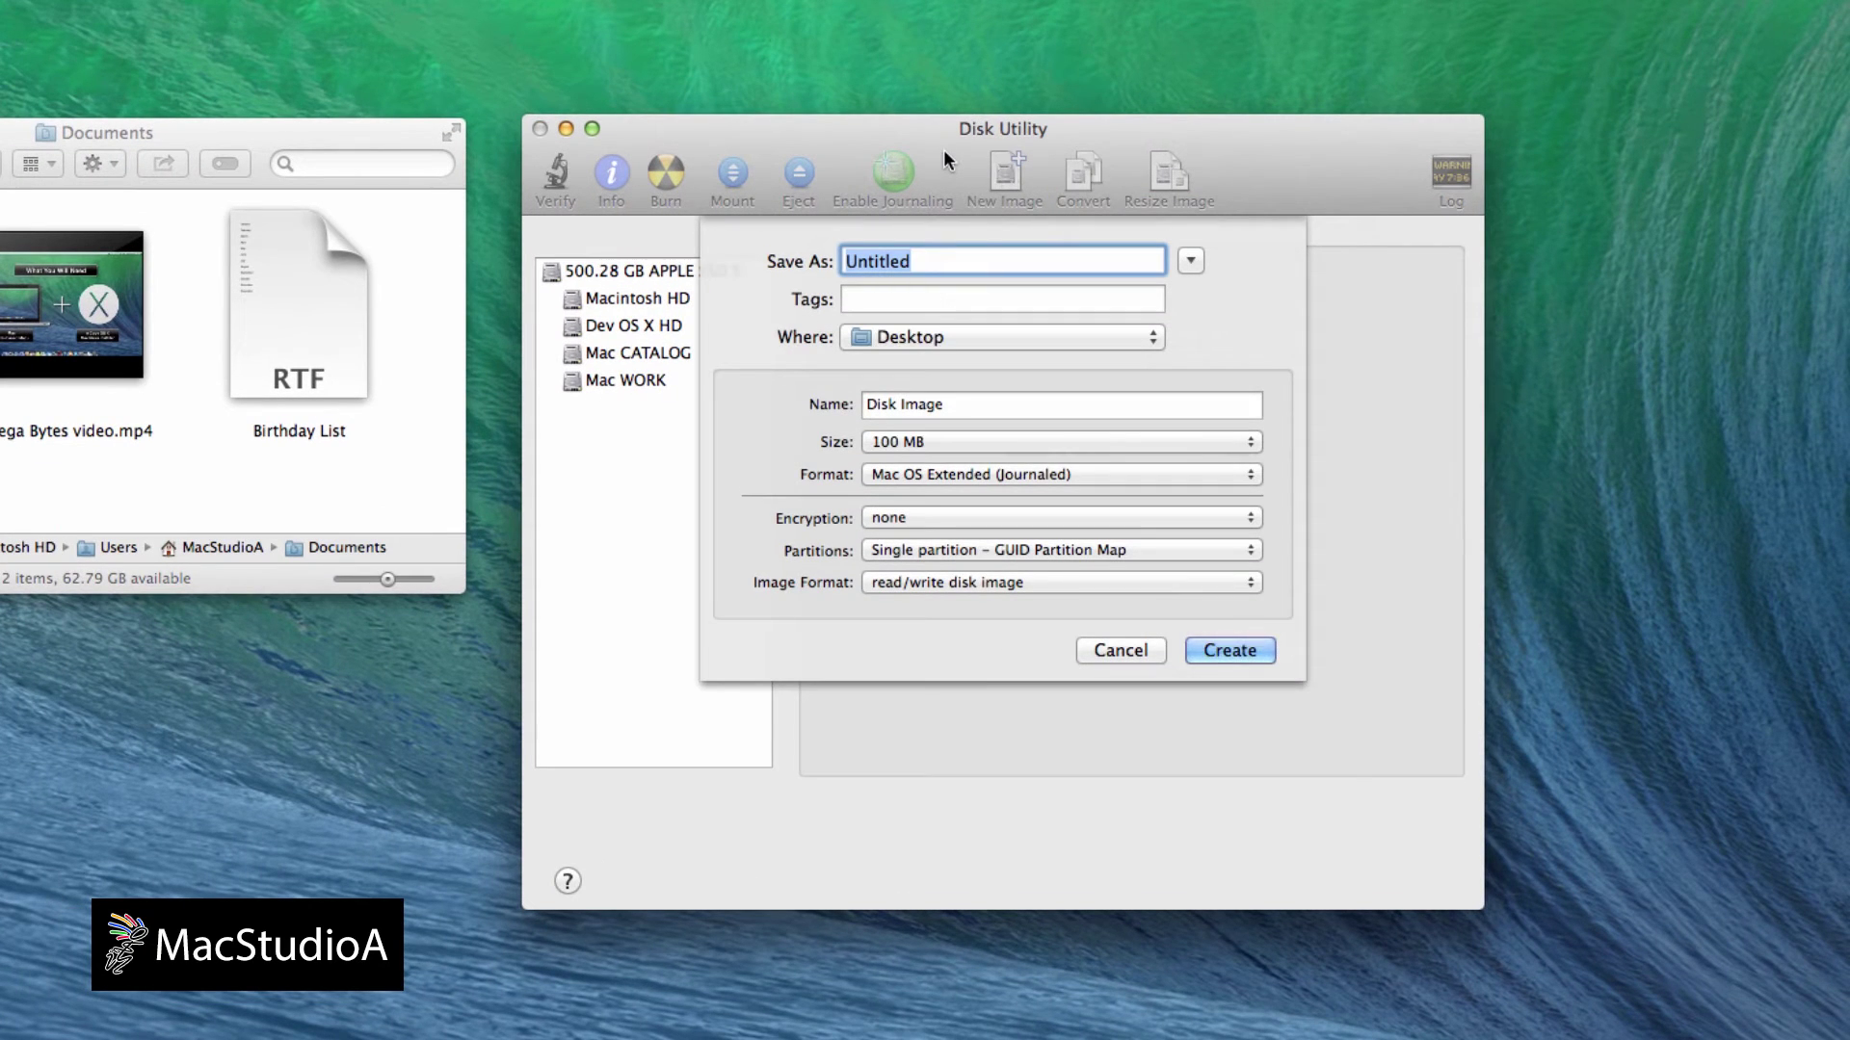
# Name the image 'Black Book 2' with volume 'Top Secrete', keeping 100 MB size.
pyautogui.write('Bl')
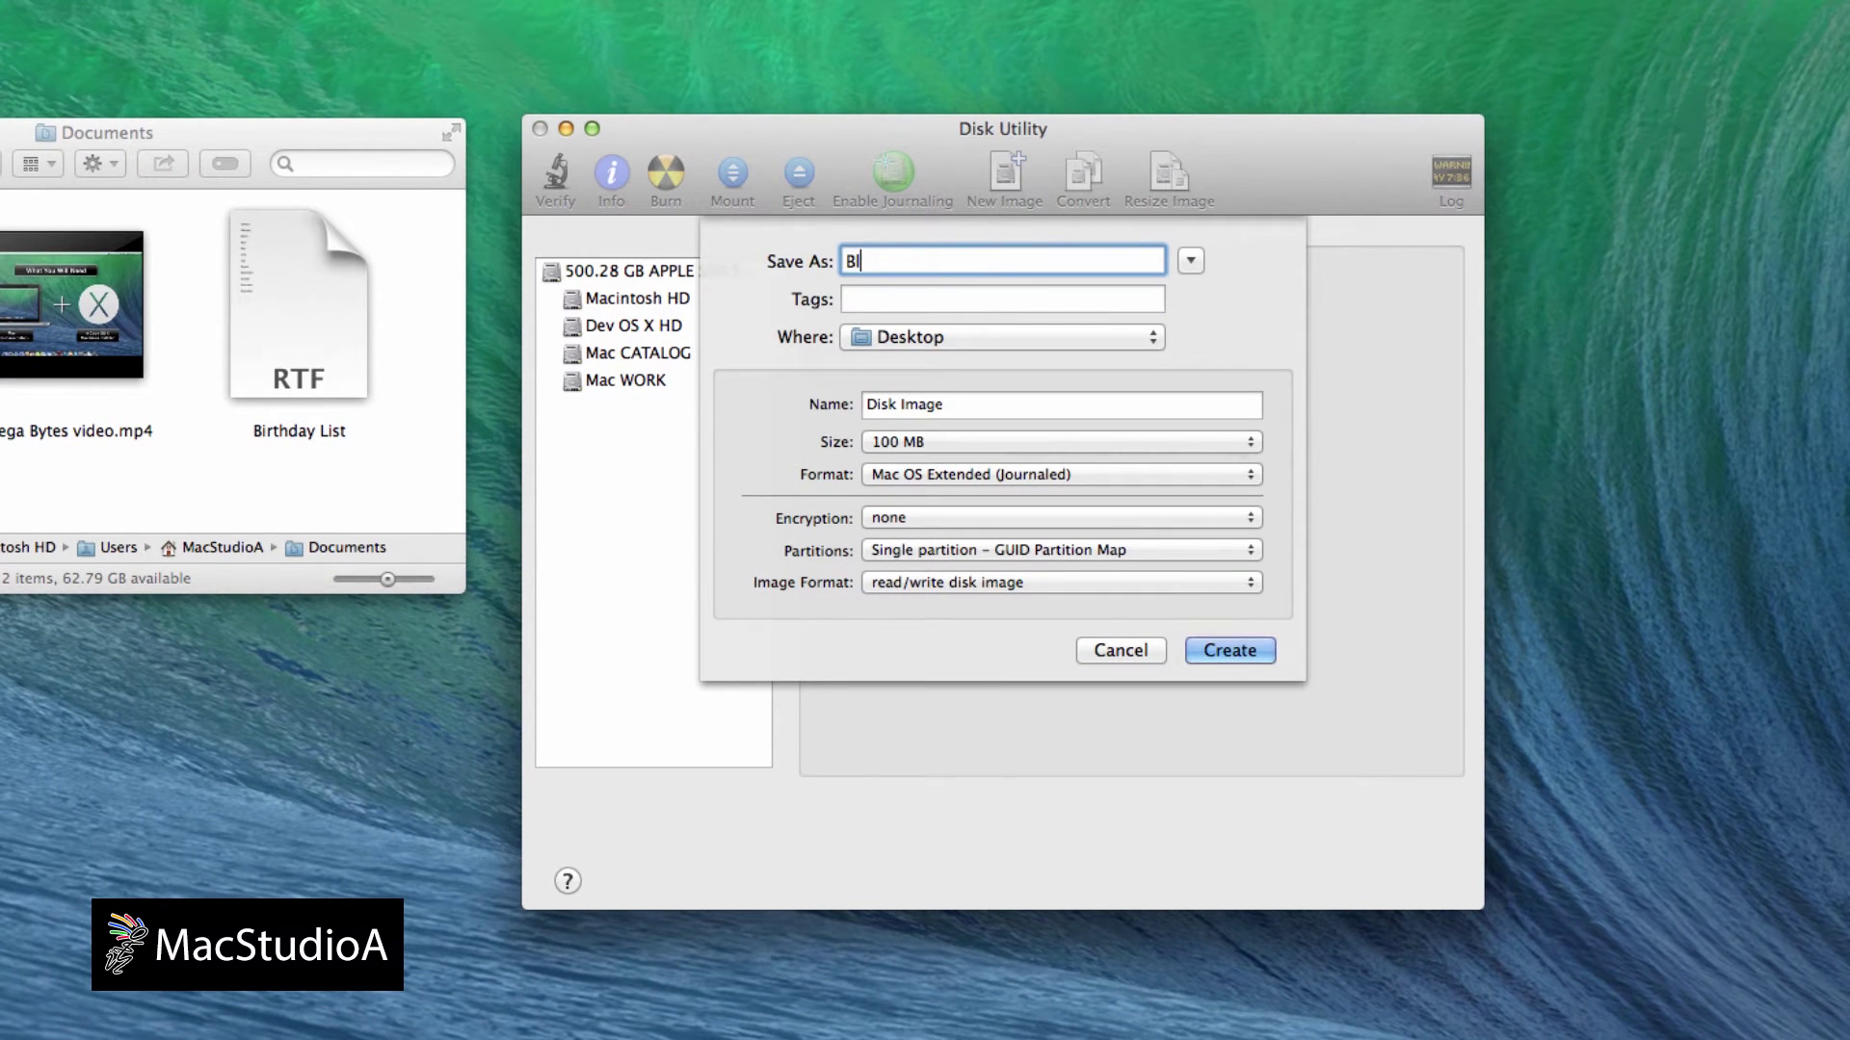
pyautogui.write('ack Boo')
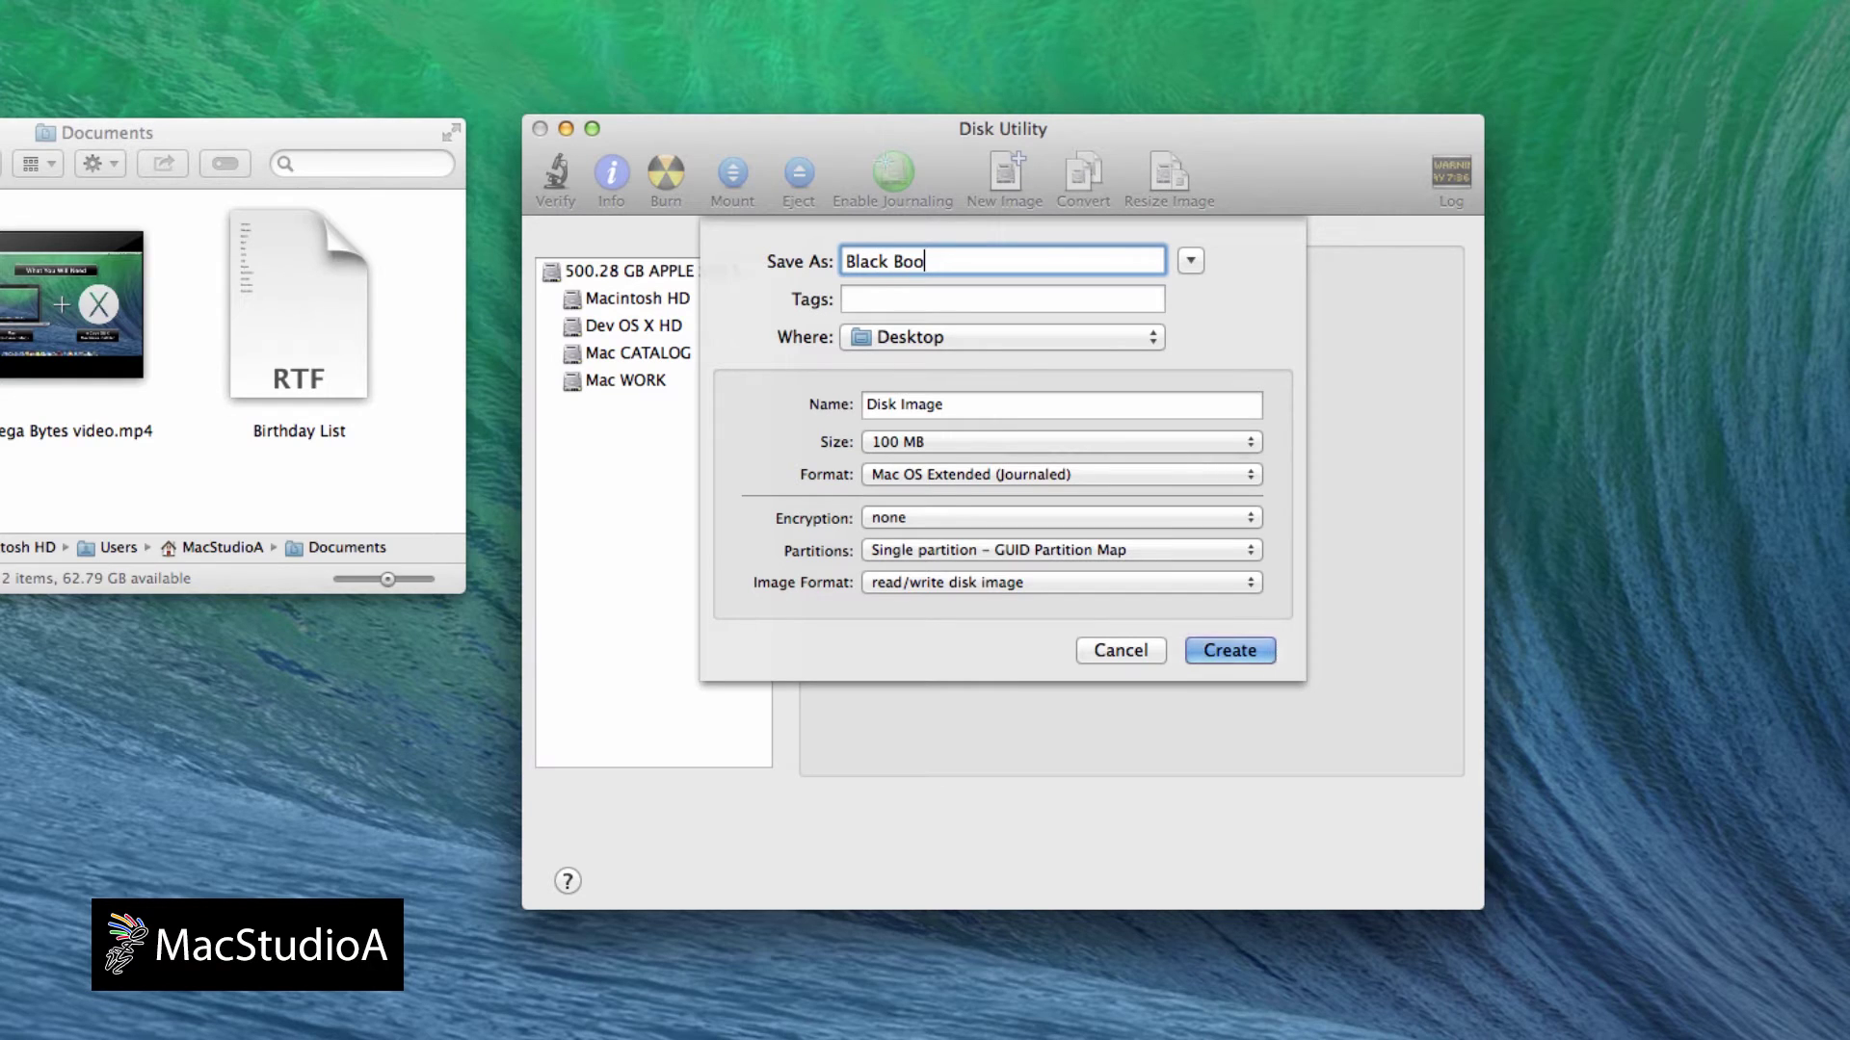
pyautogui.write('k 2')
pyautogui.press('Tab')
pyautogui.write('Top ')
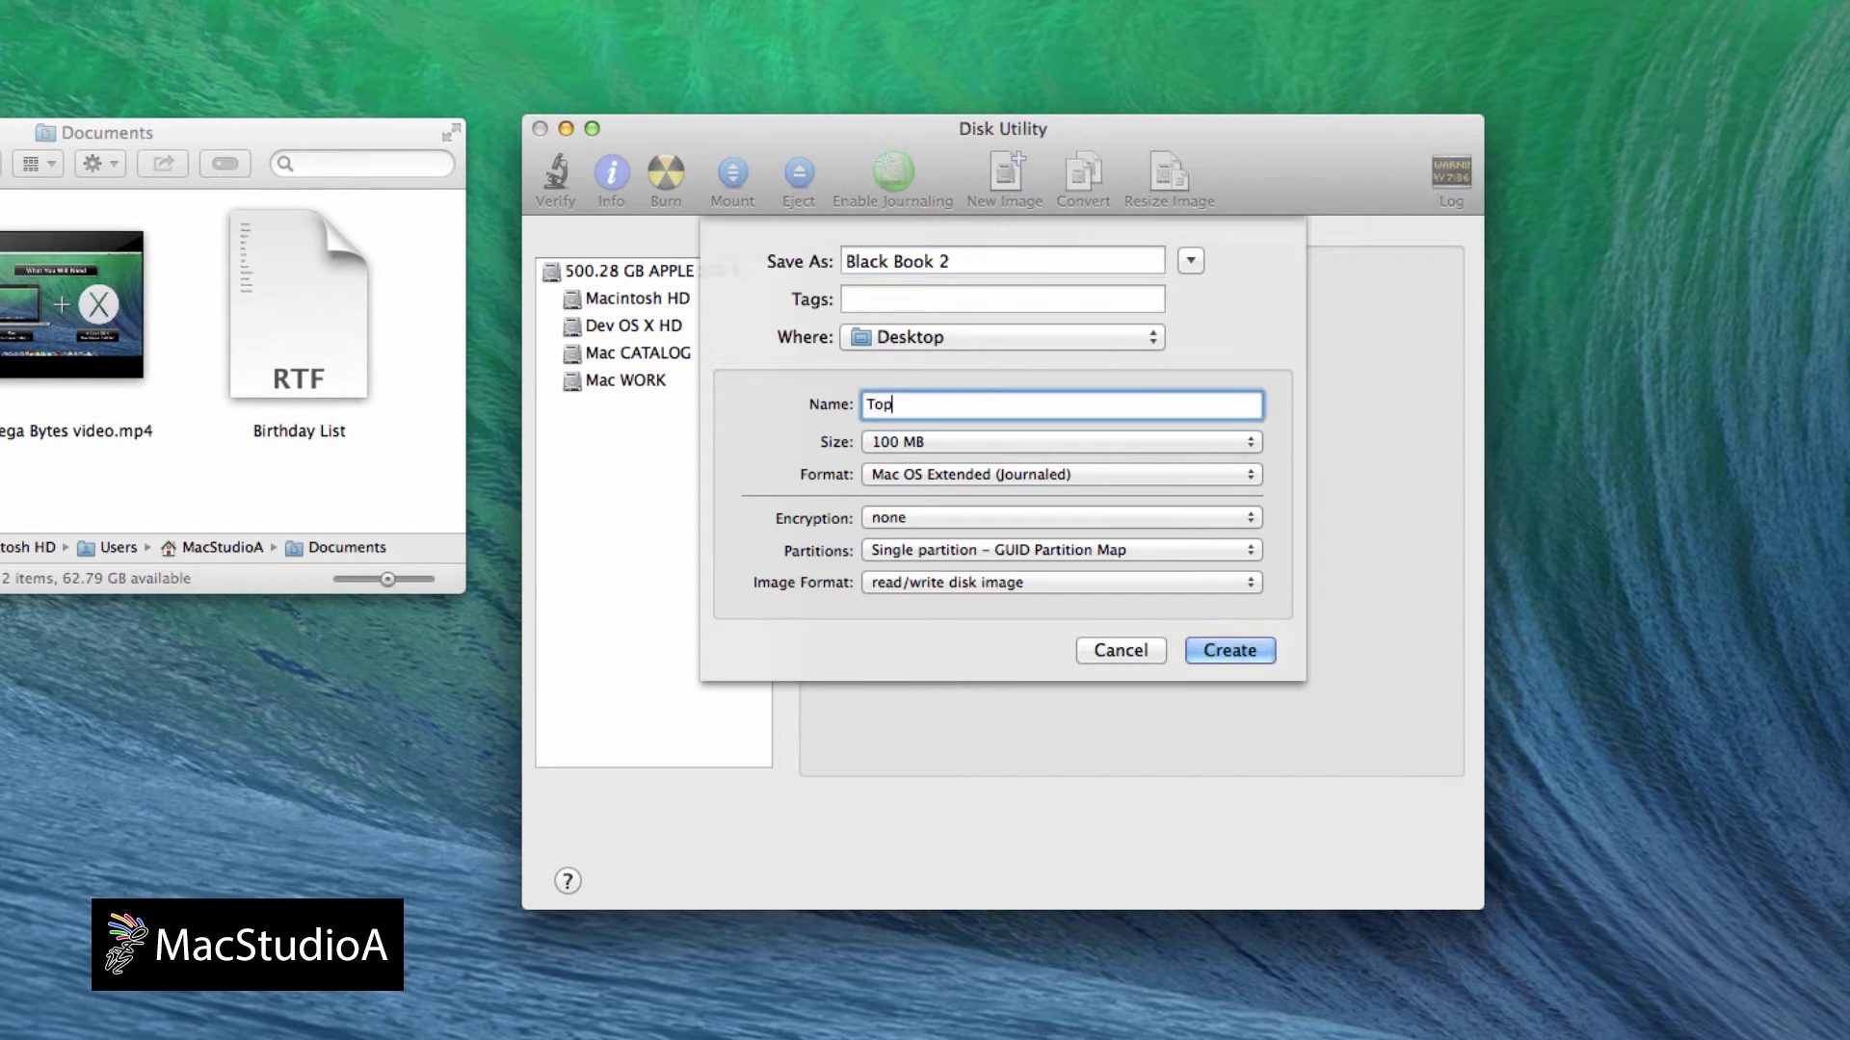
pyautogui.write('Secrete')
pyautogui.click(1095, 440)
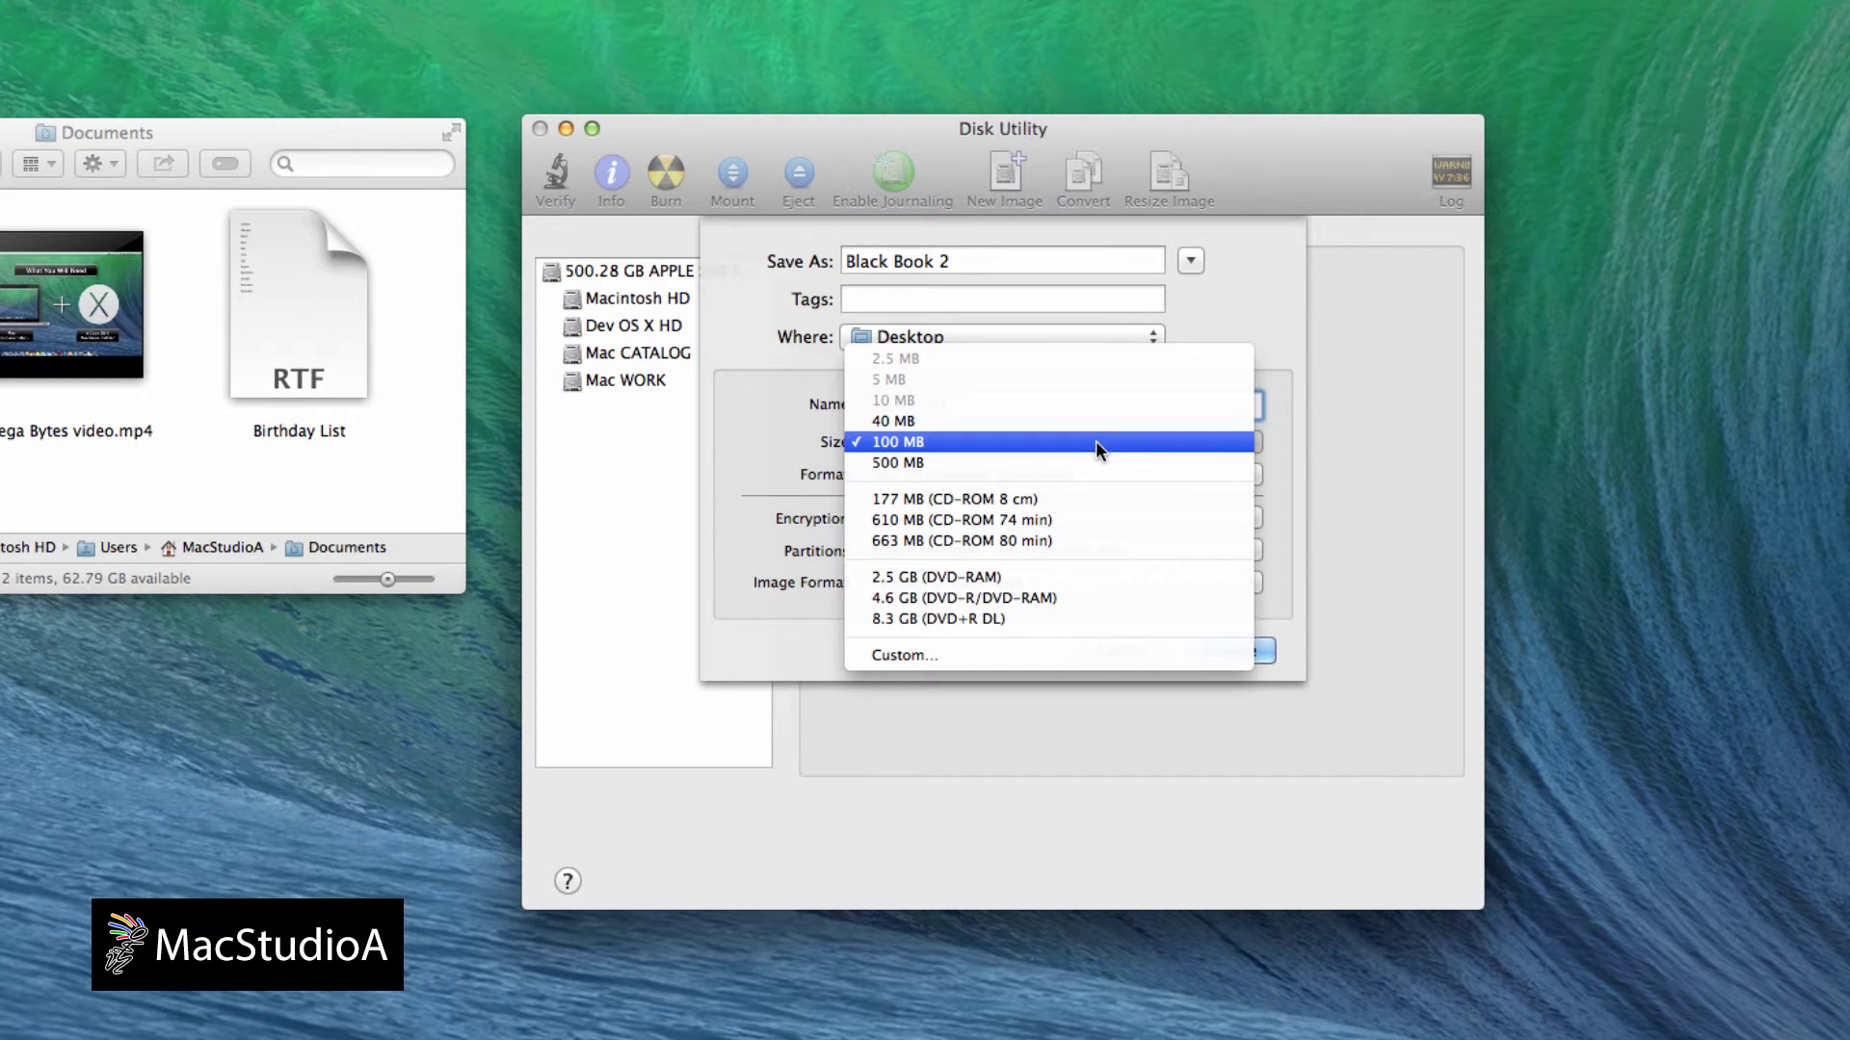
pyautogui.click(1095, 441)
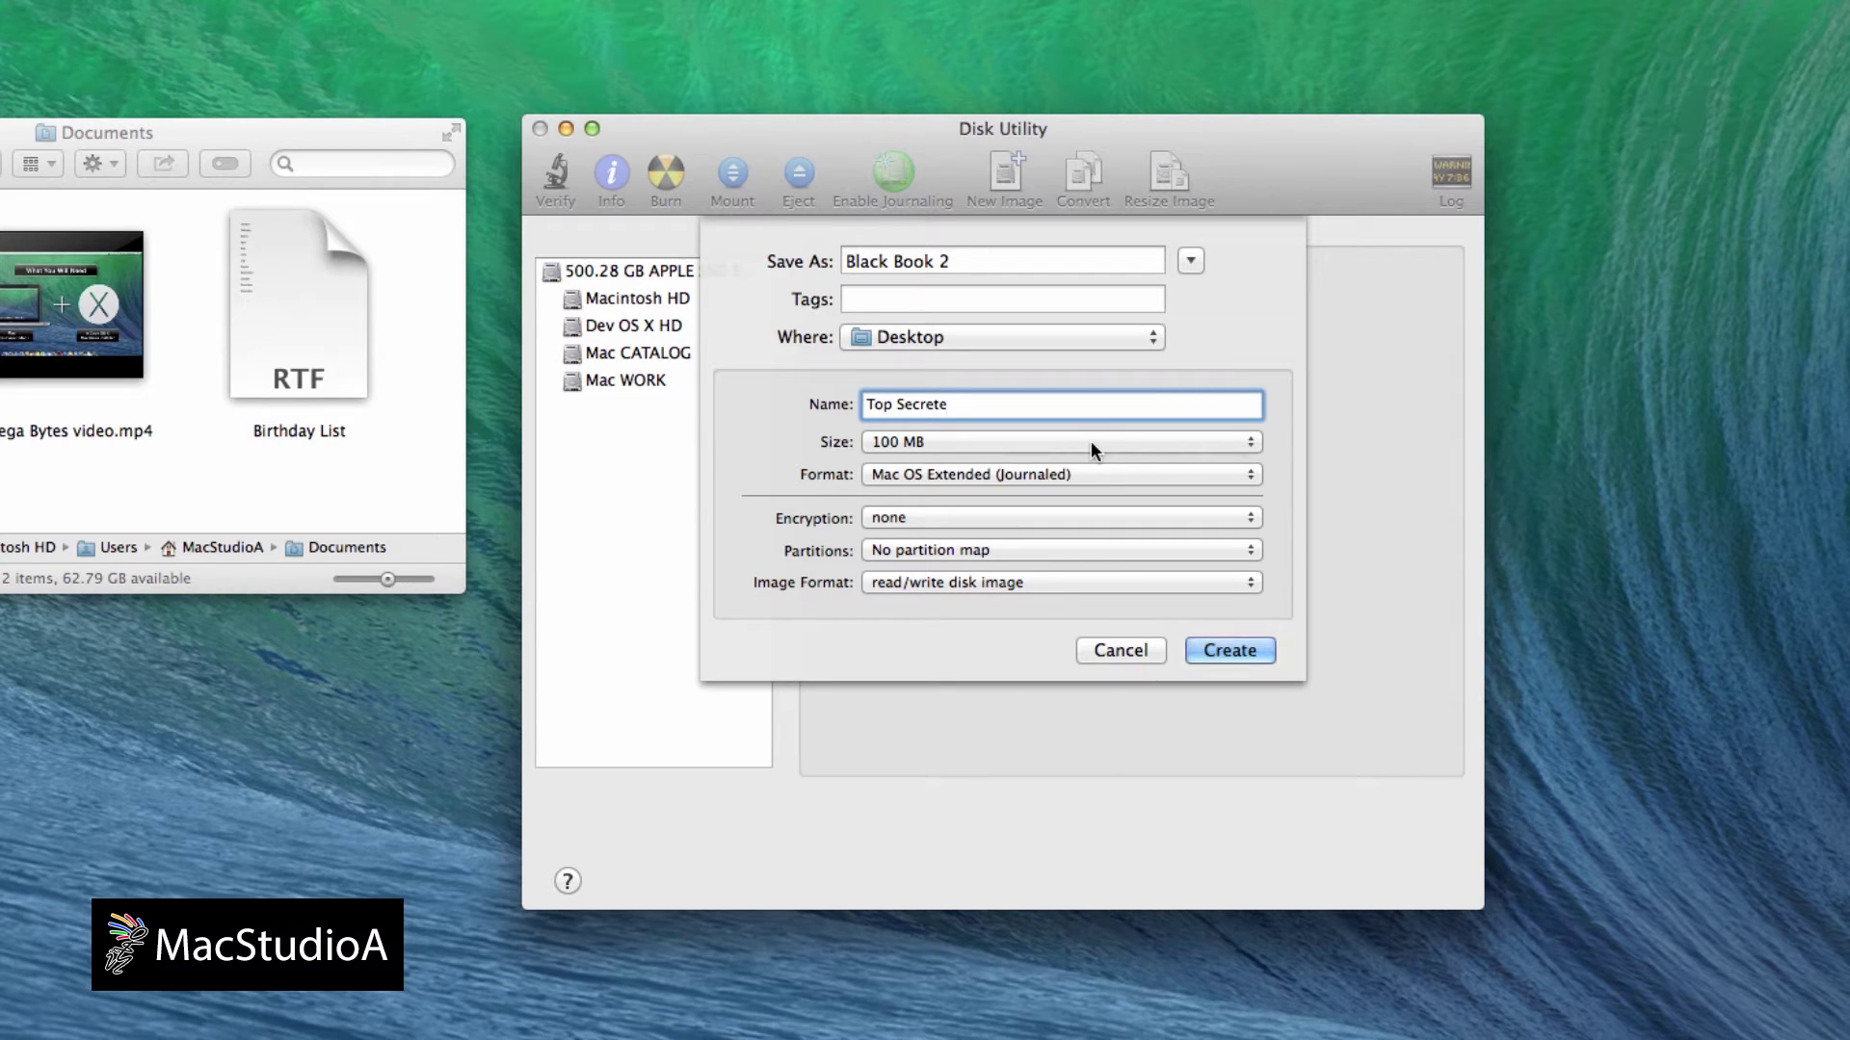
# Choose 128-bit AES encryption and the sparse bundle disk image format.
pyautogui.click(1104, 519)
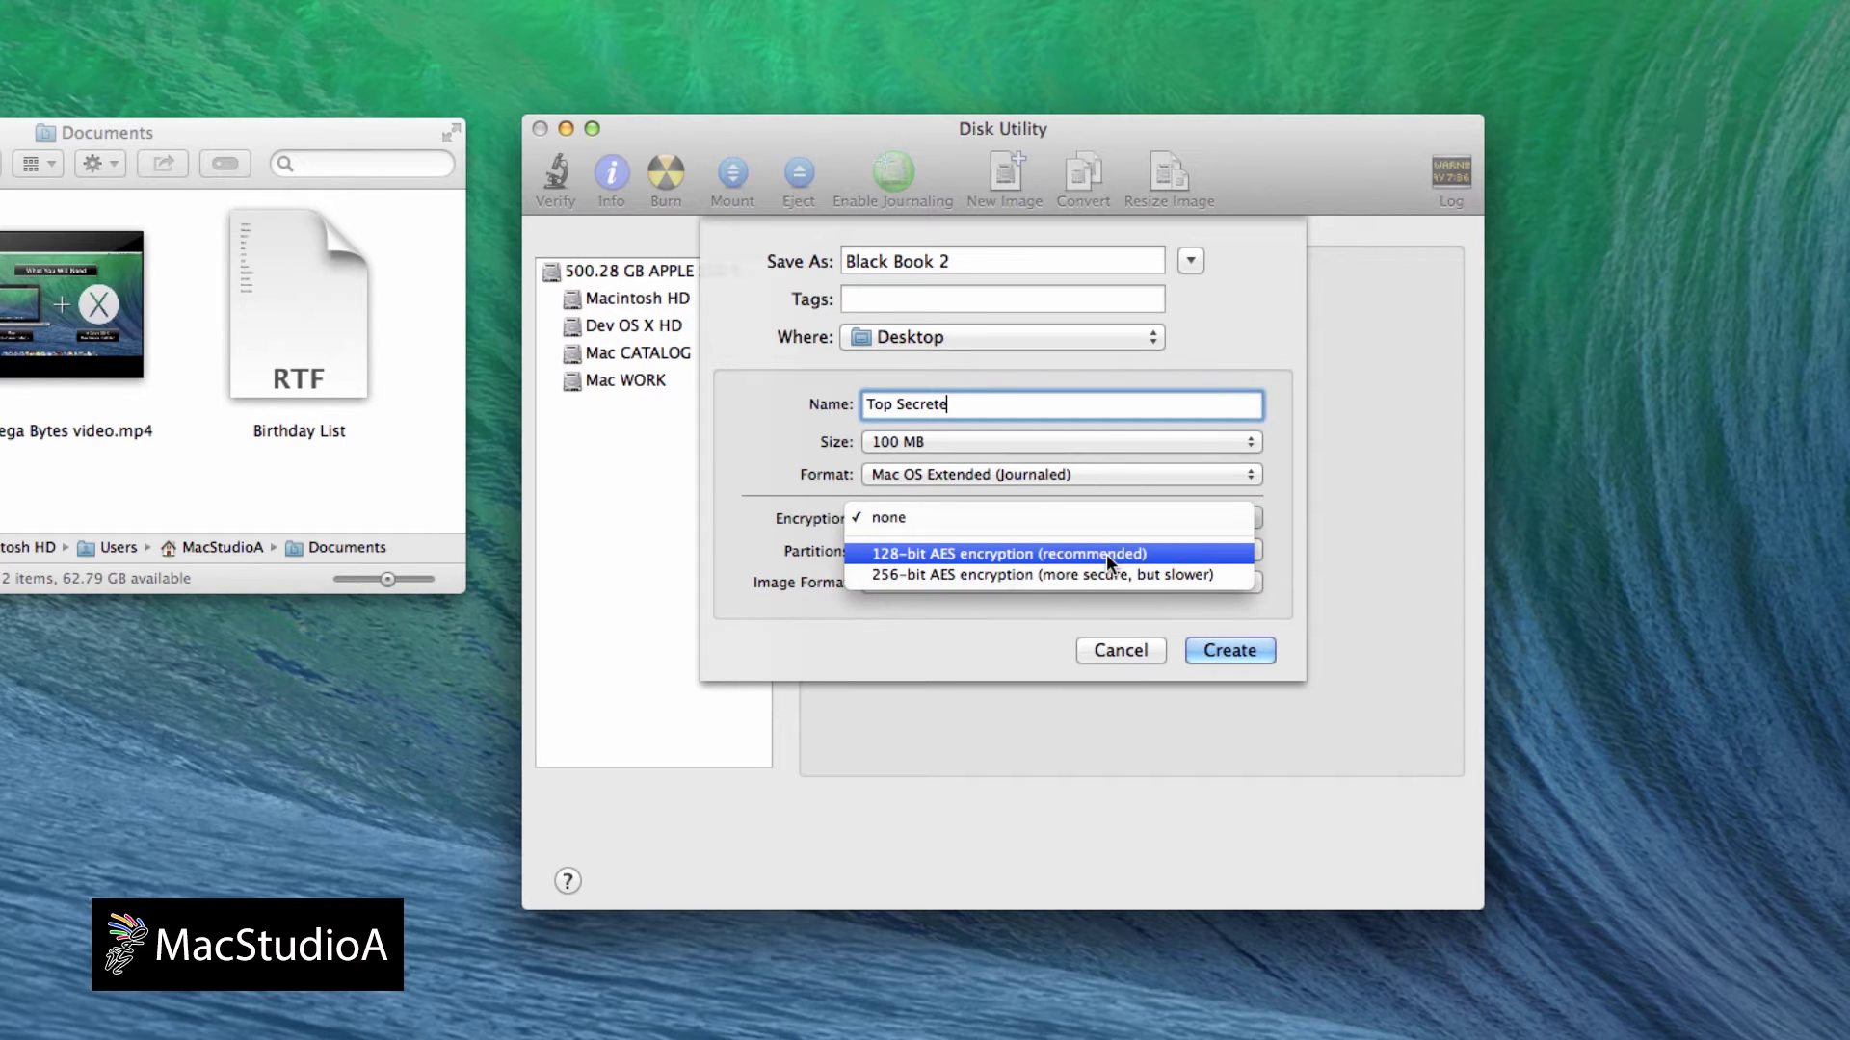
pyautogui.click(1106, 553)
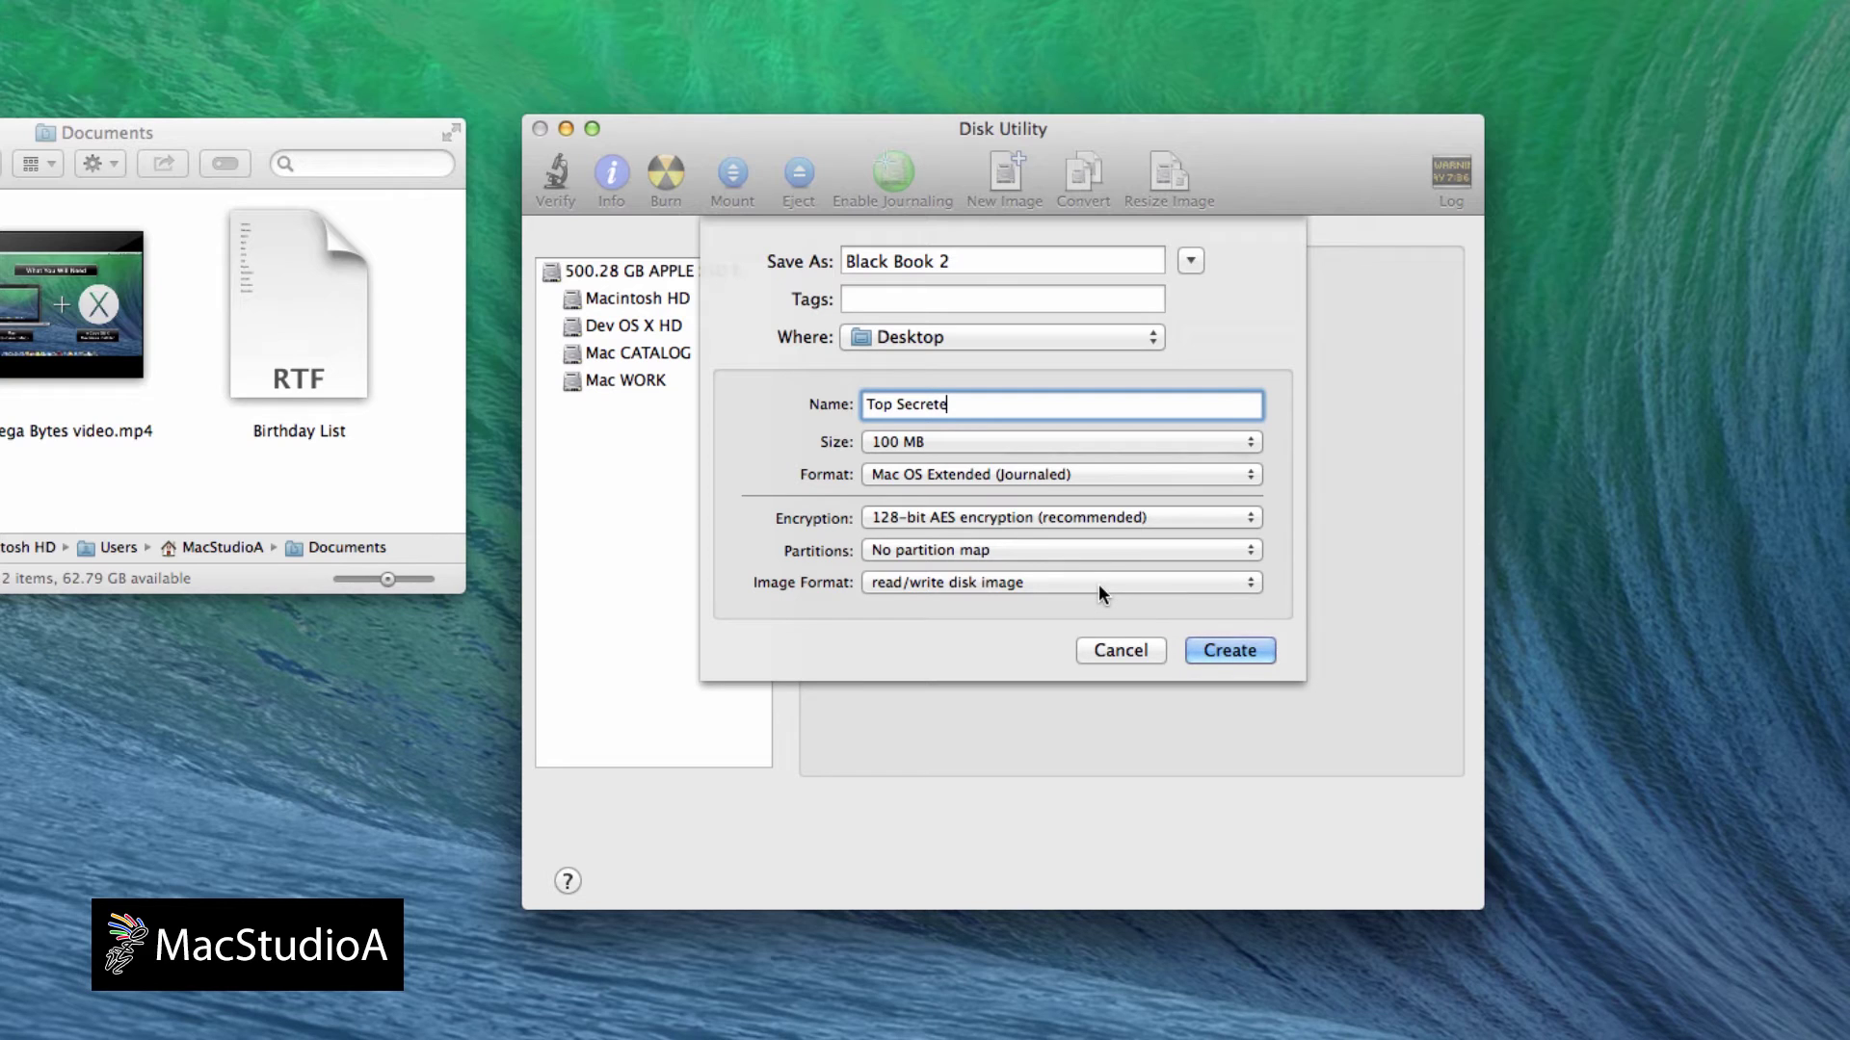
pyautogui.click(1098, 583)
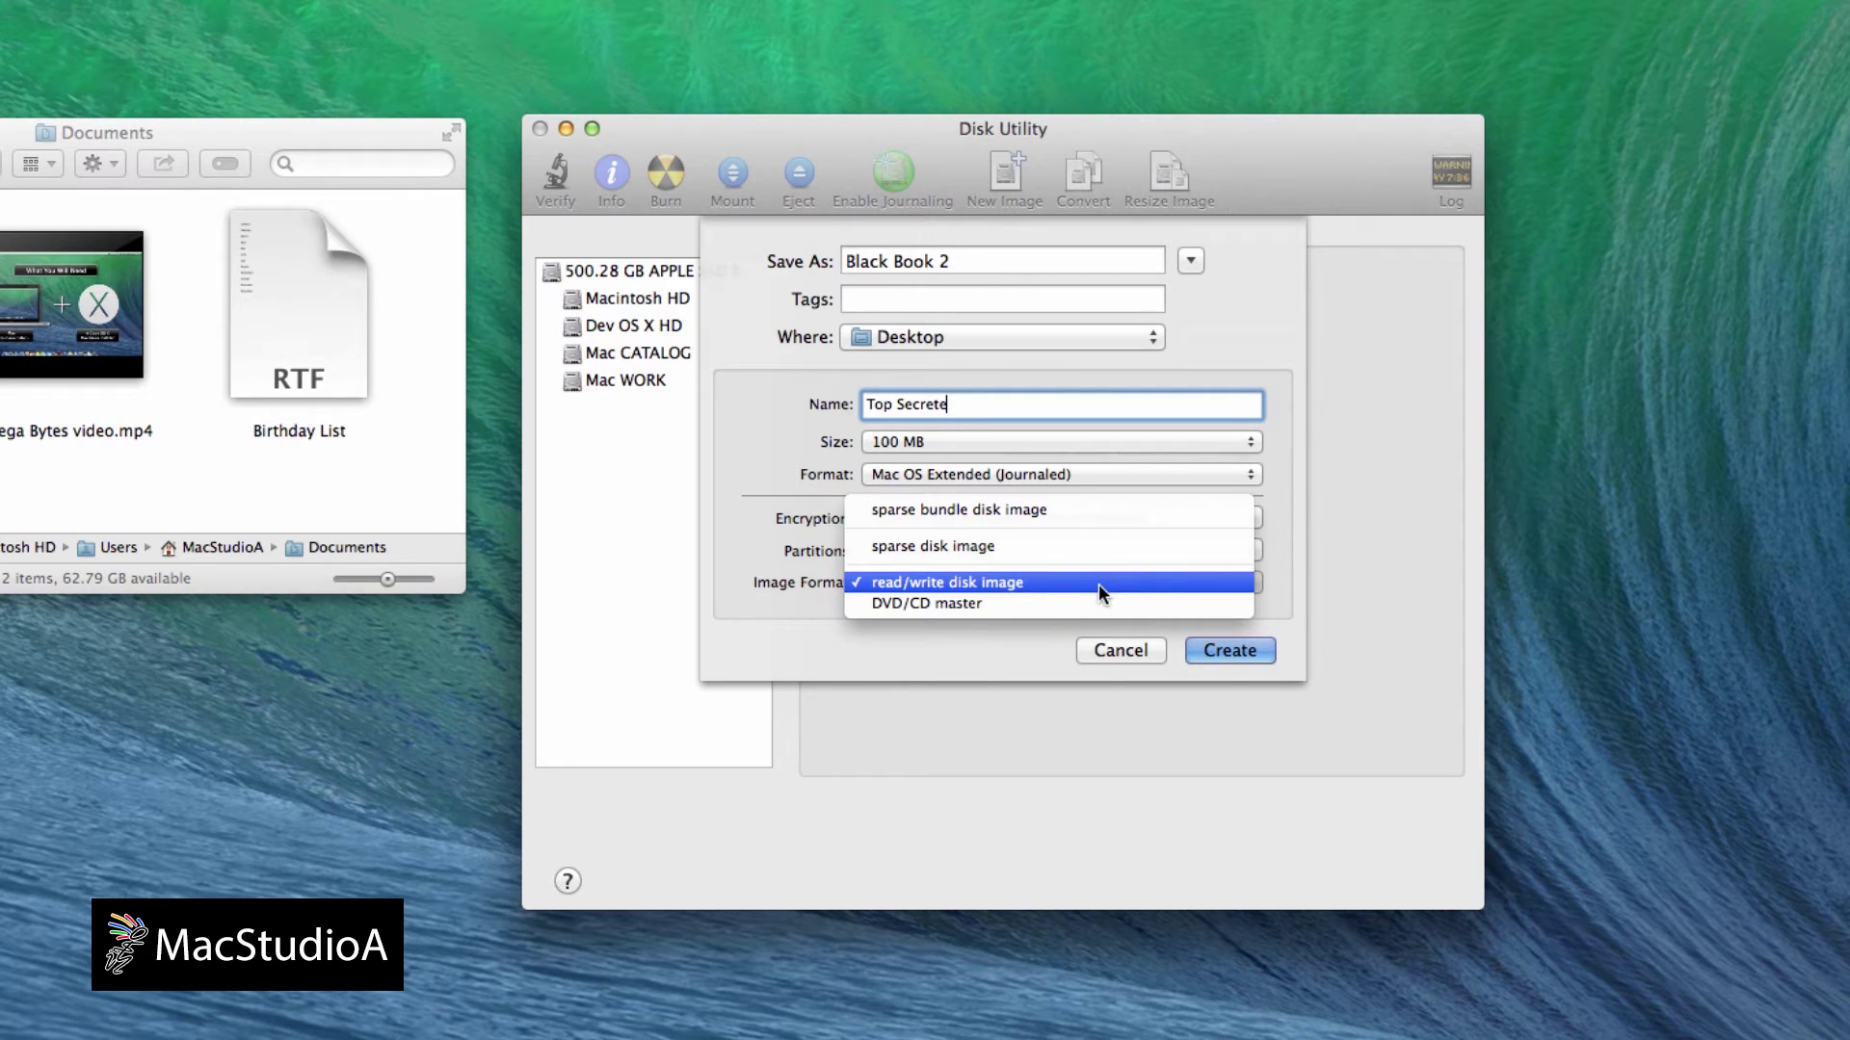
pyautogui.click(1100, 505)
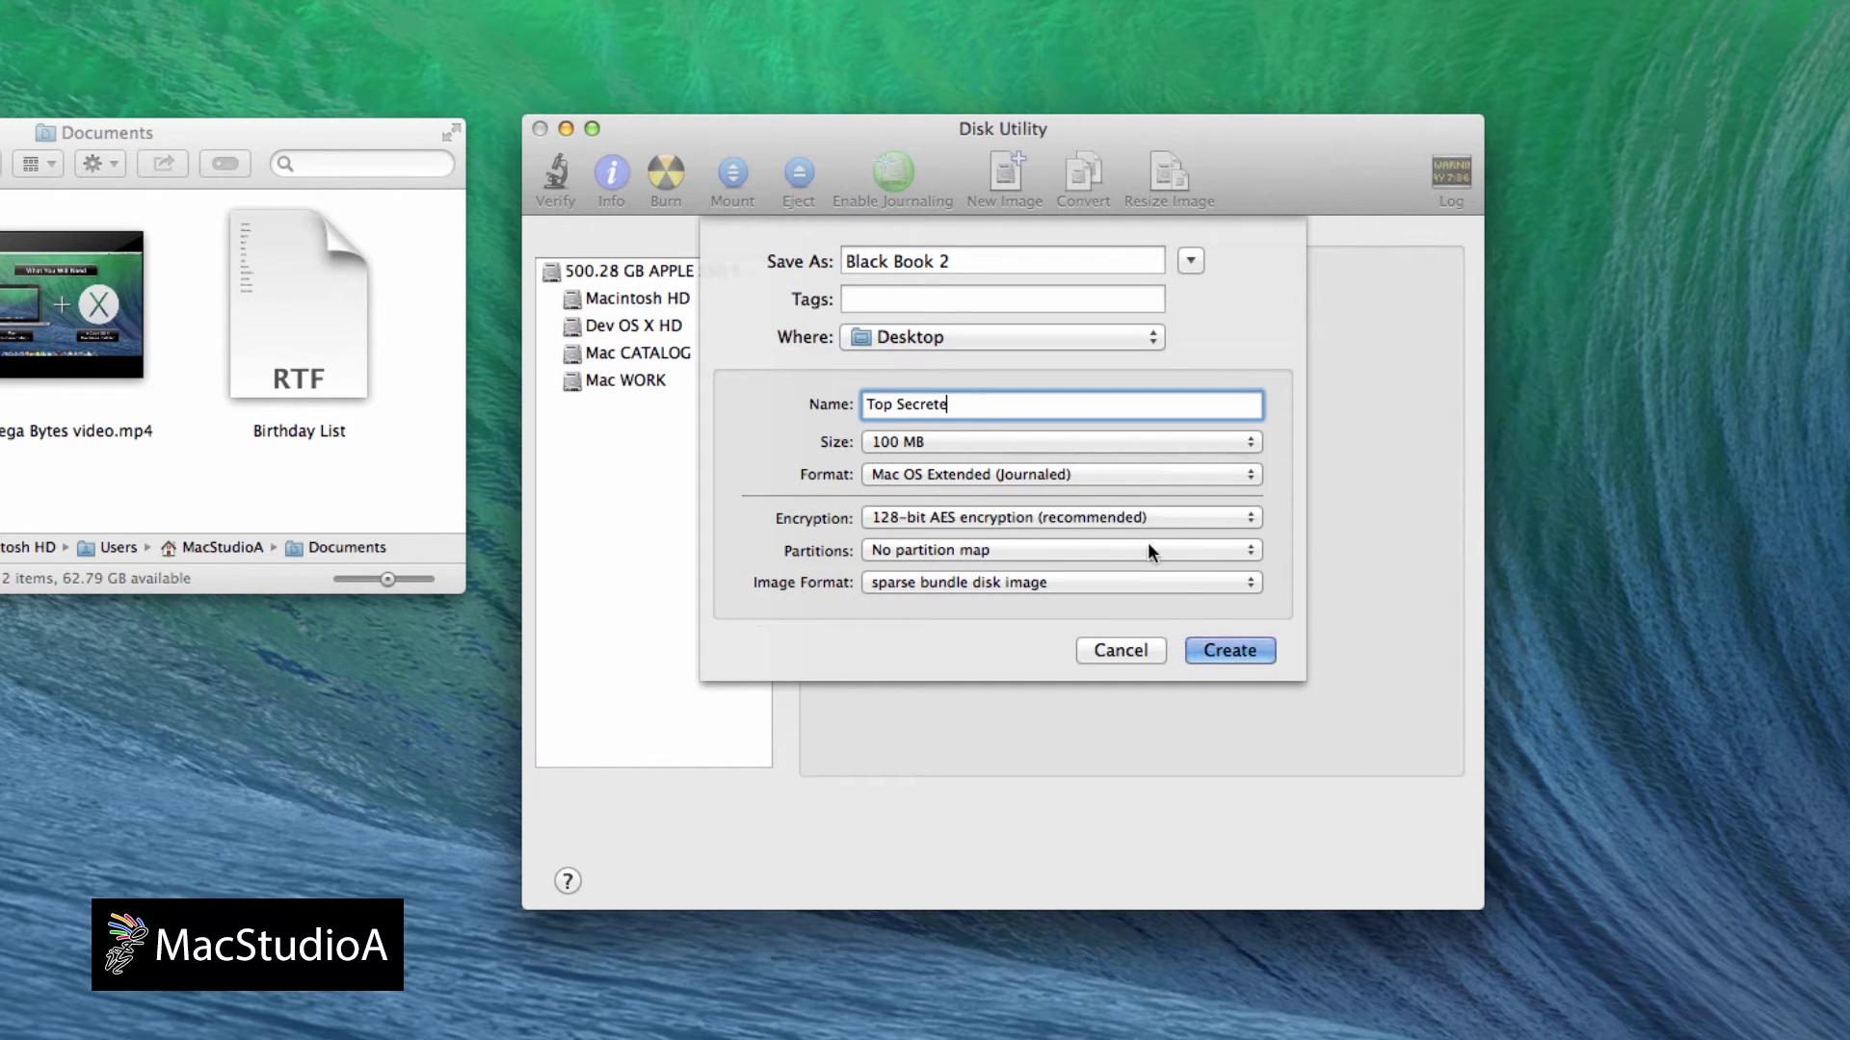
# Enter and verify the image password without keychain storage, creating Black Book 2.sparsebundle.
pyautogui.click(1210, 650)
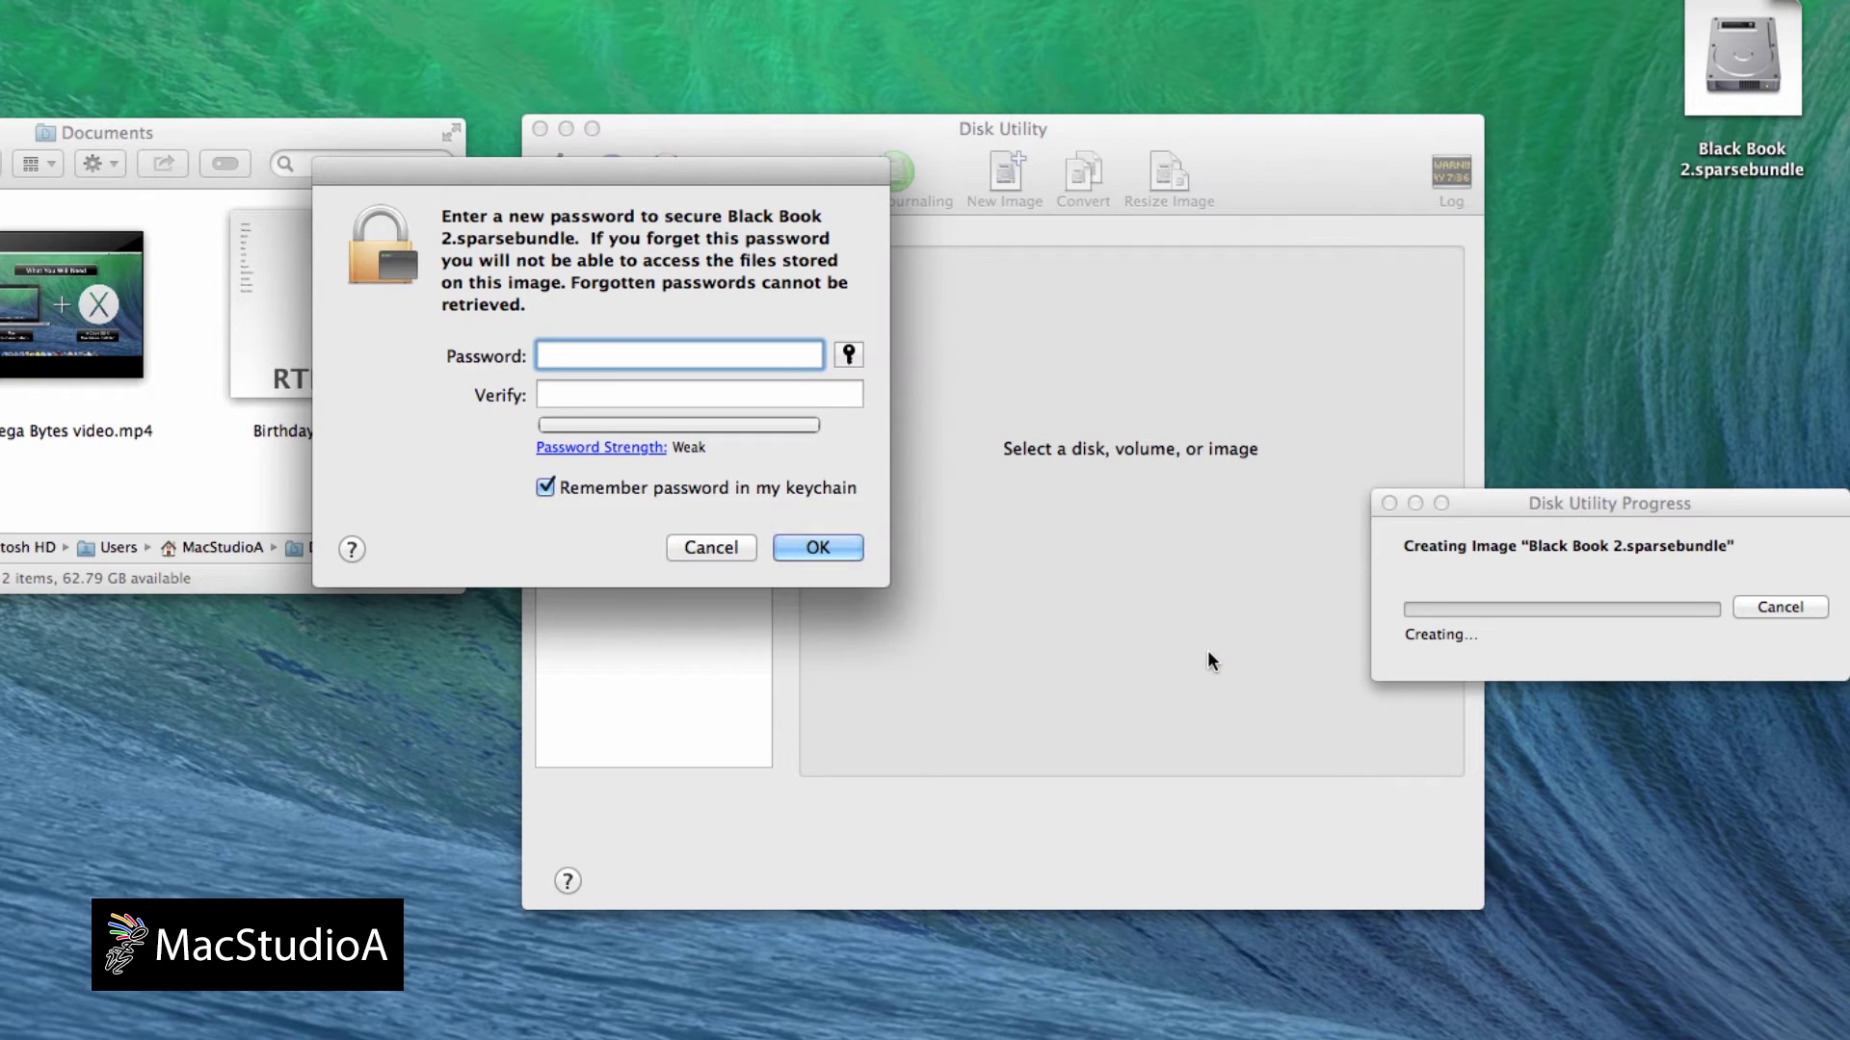
pyautogui.write('••••••••••••')
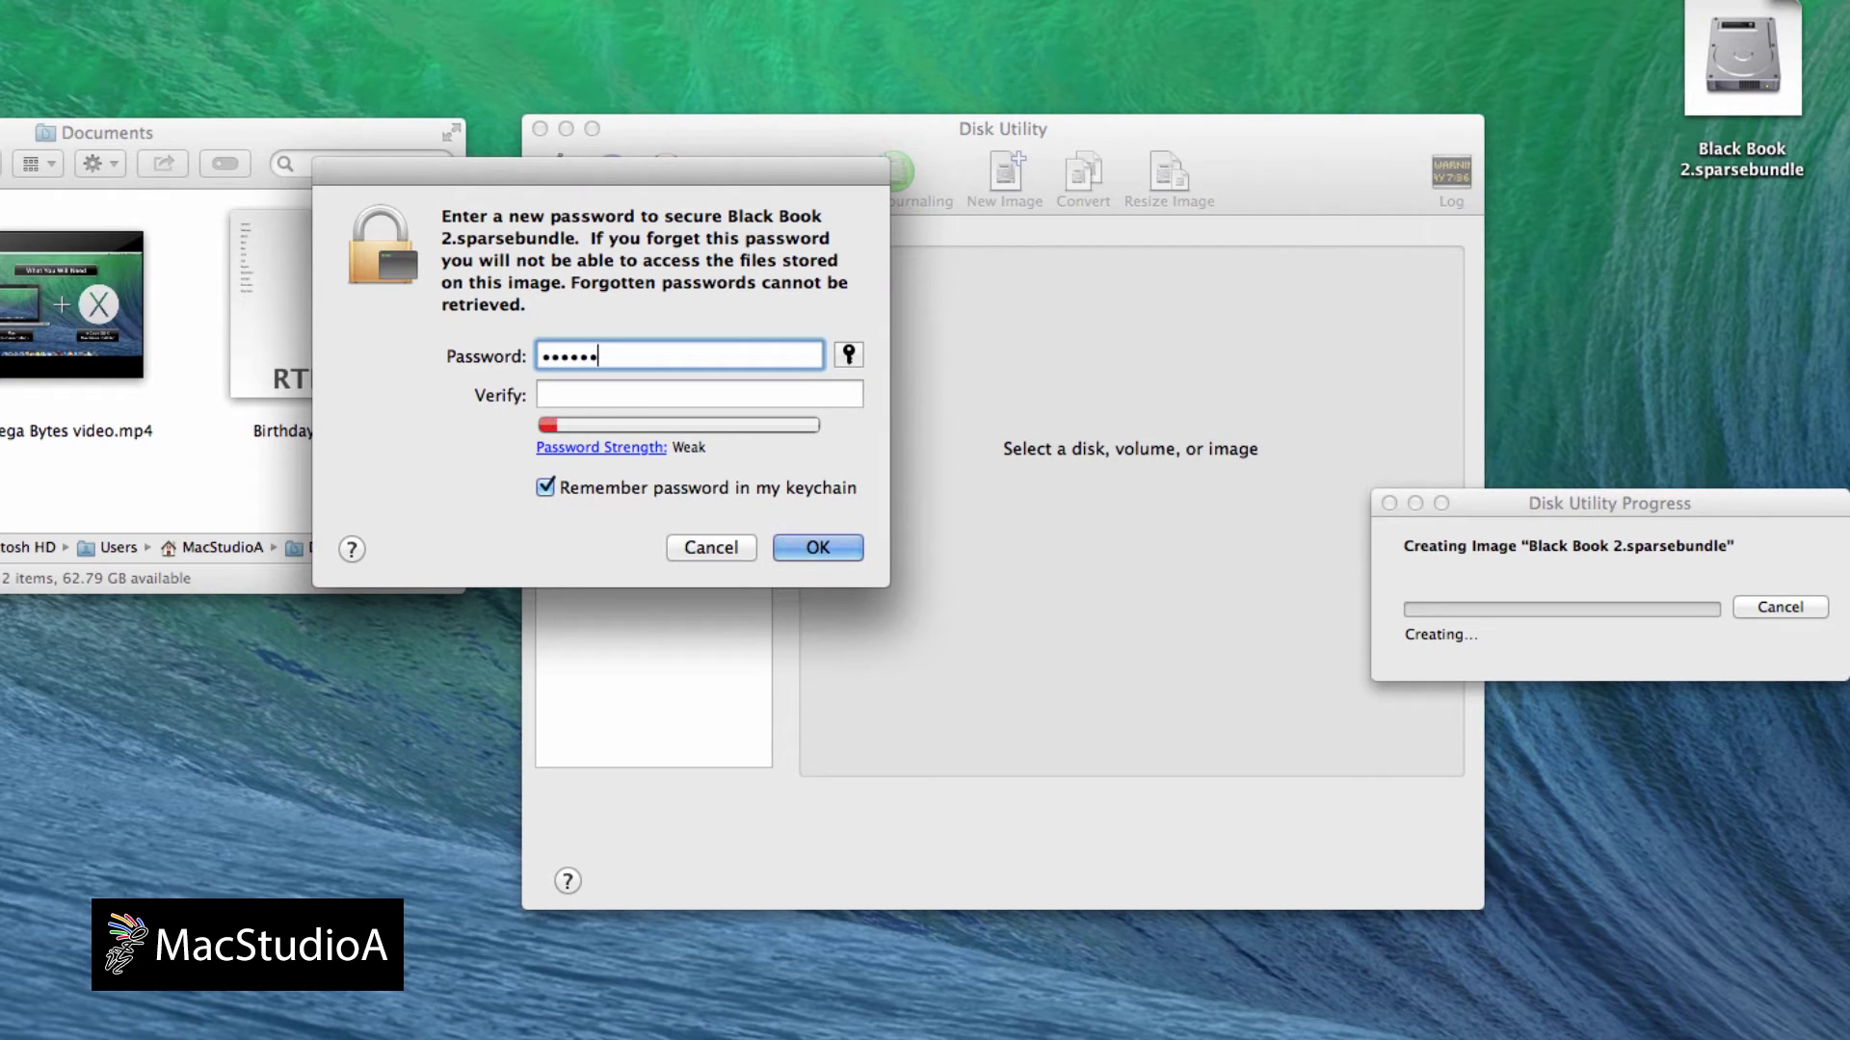
pyautogui.write('•')
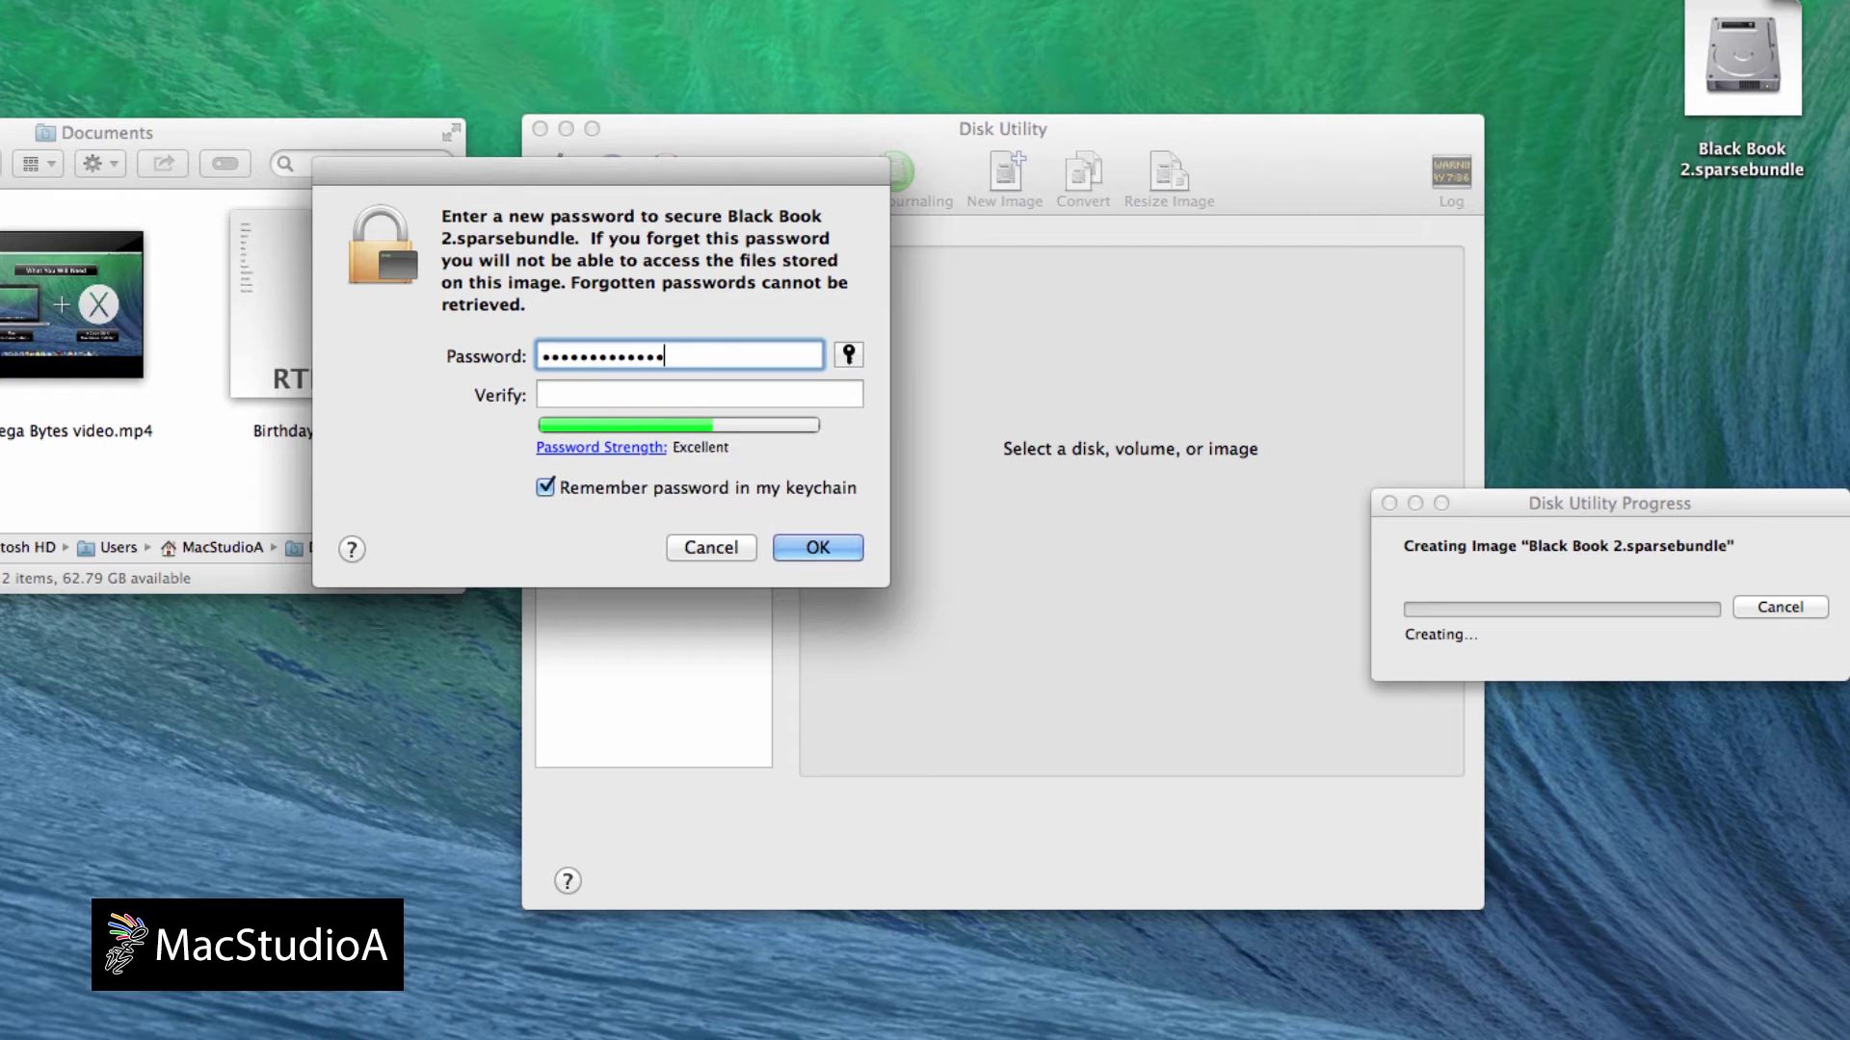
pyautogui.press('Tab')
pyautogui.write('•••••••••')
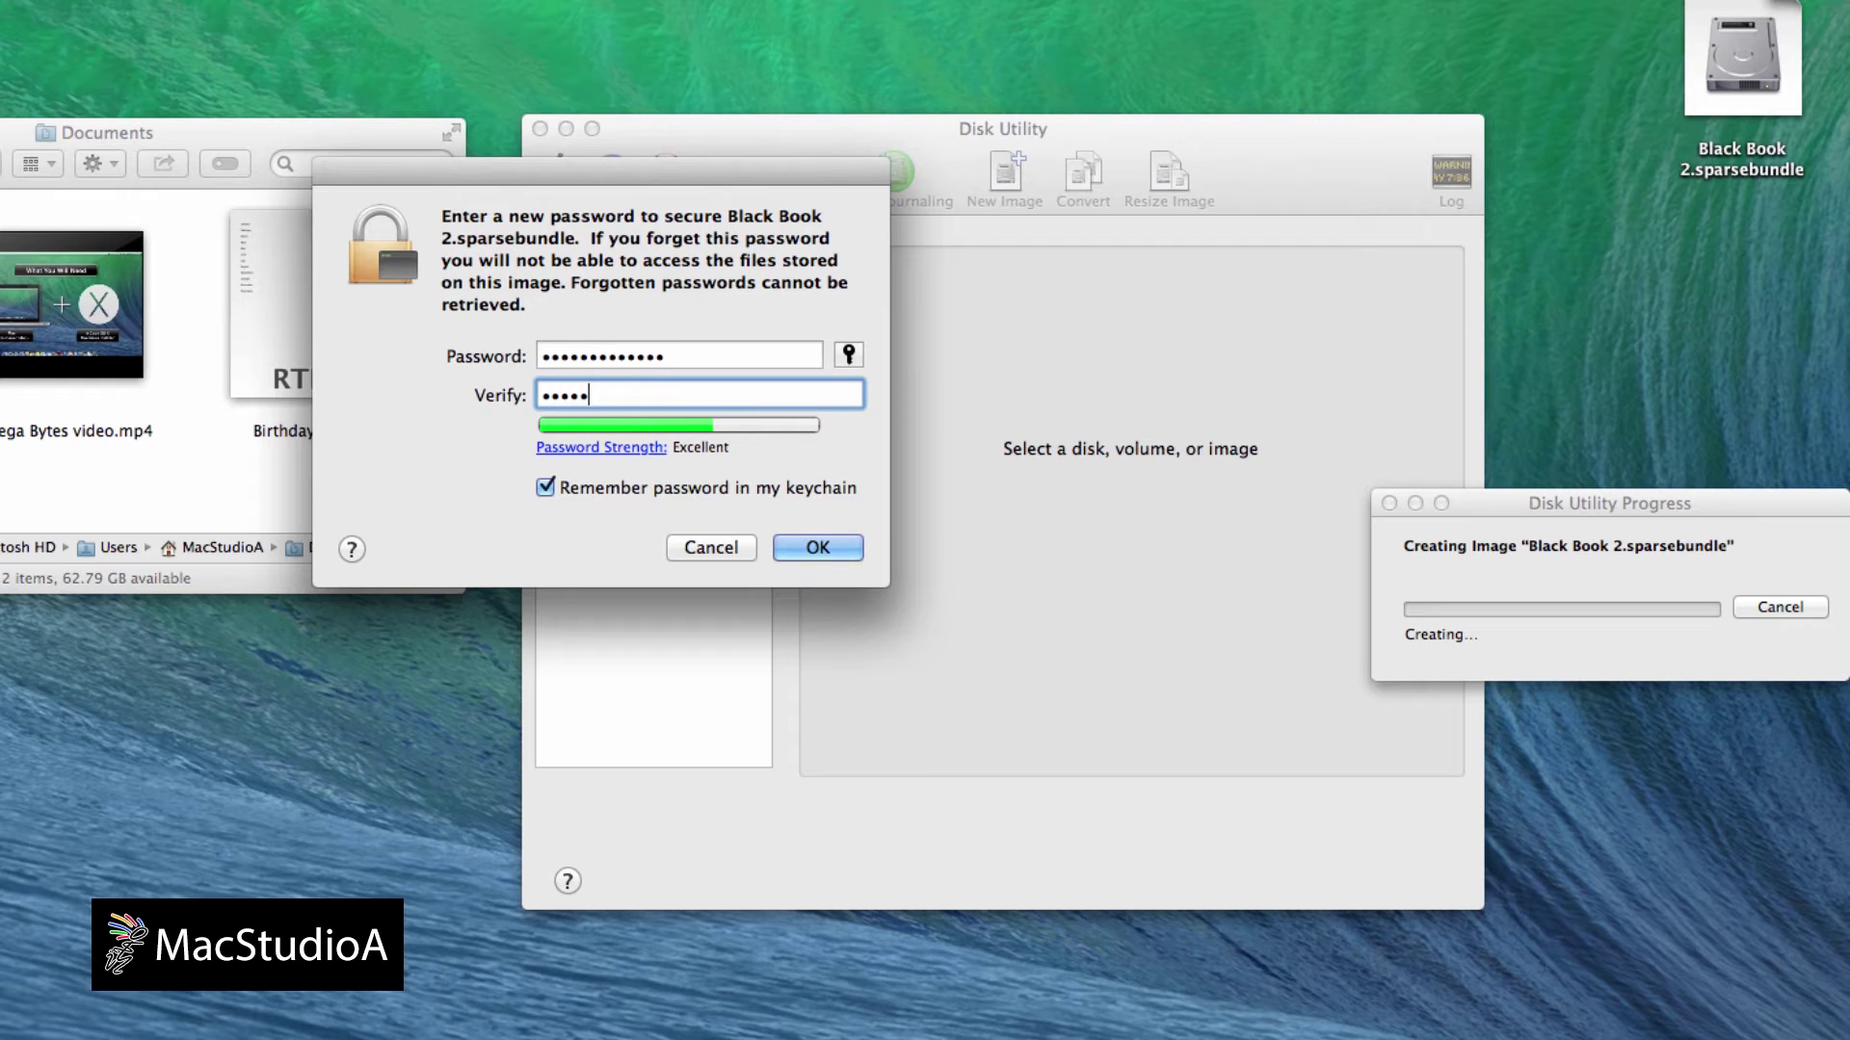
pyautogui.write('••••')
pyautogui.click(545, 487)
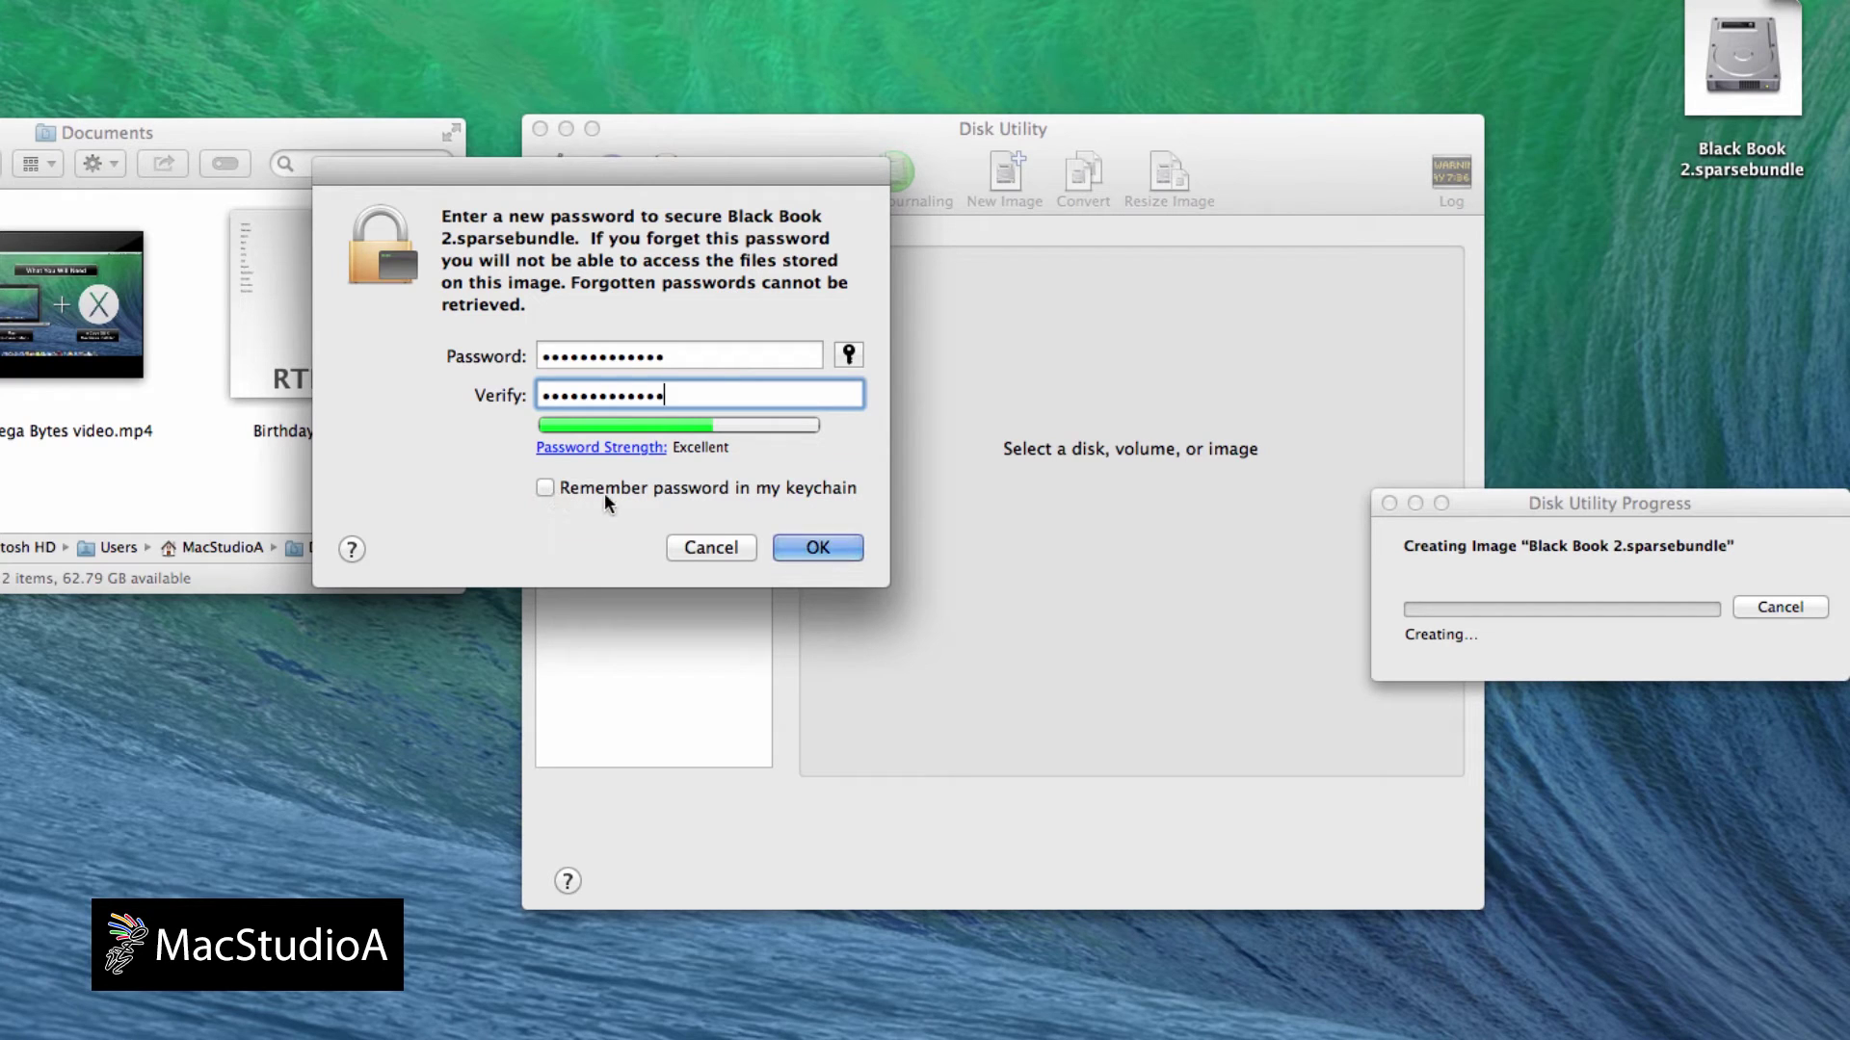
pyautogui.click(819, 549)
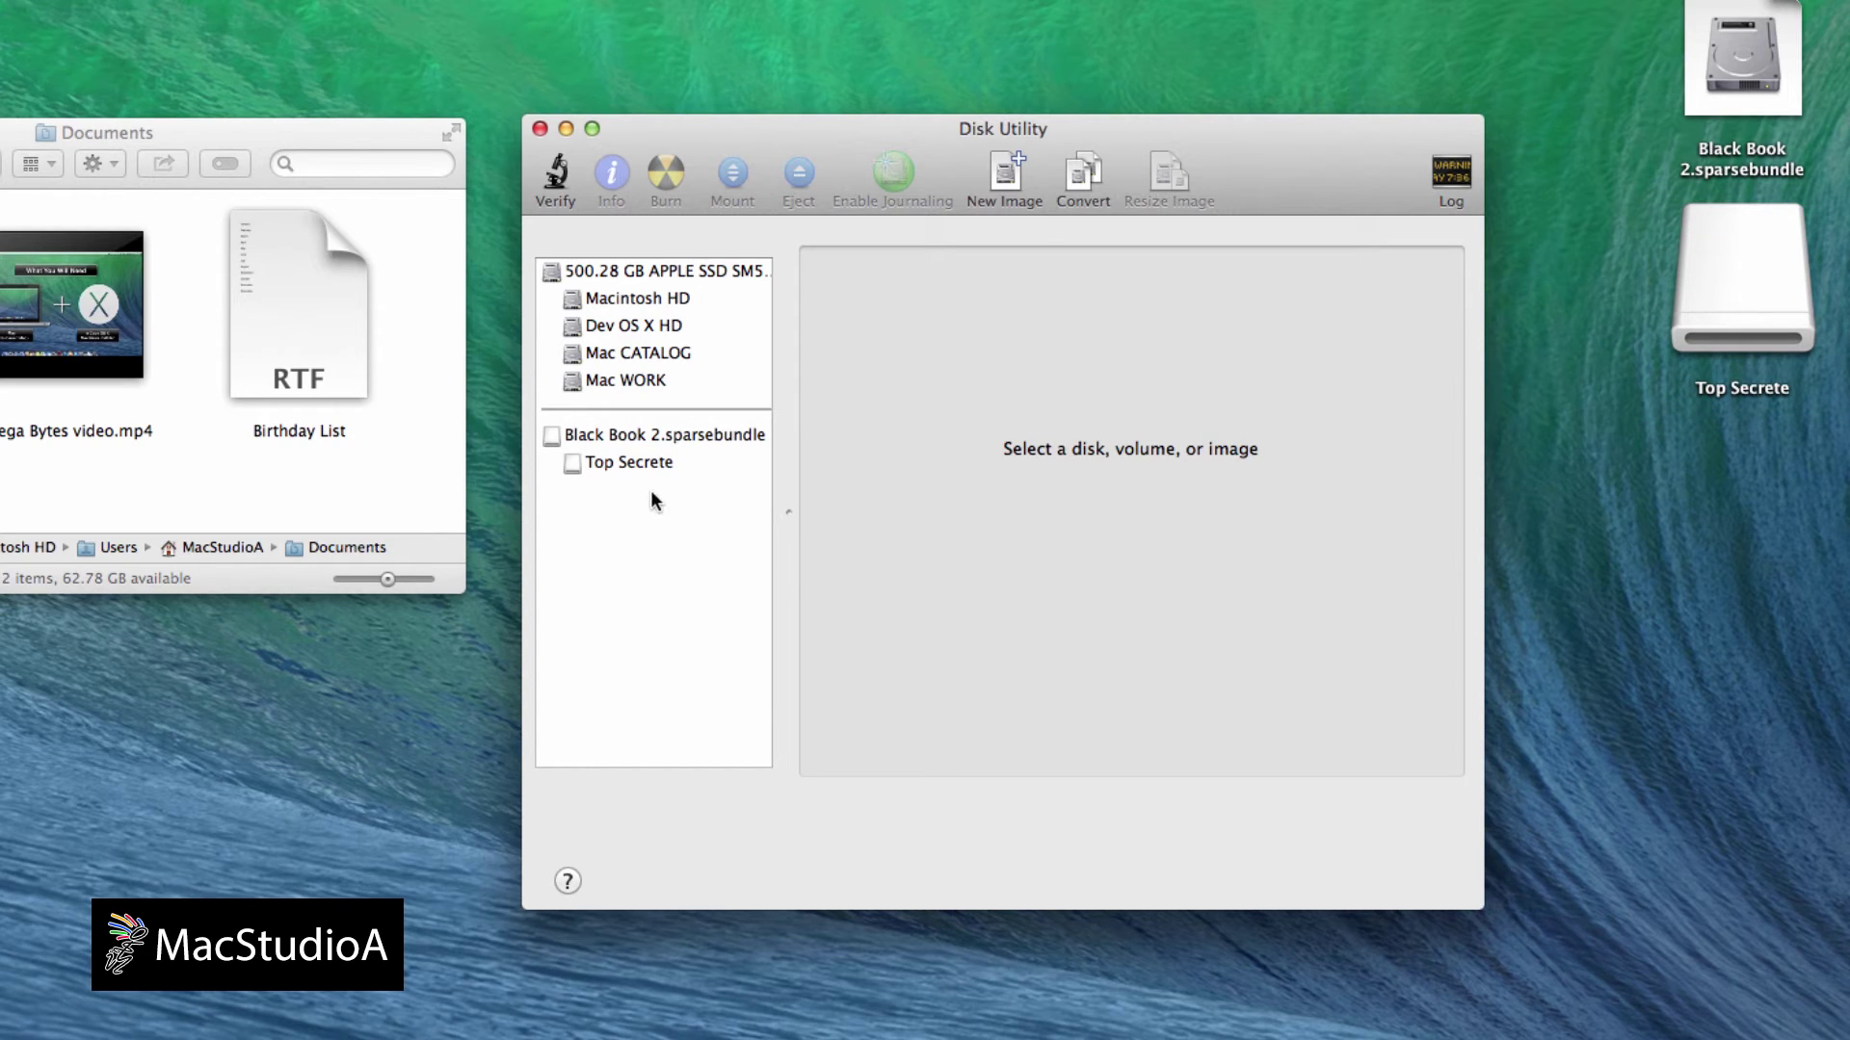
# Select the Top Secrete volume to view its 102.4 MB capacity and 99.5 MB available.
pyautogui.click(627, 461)
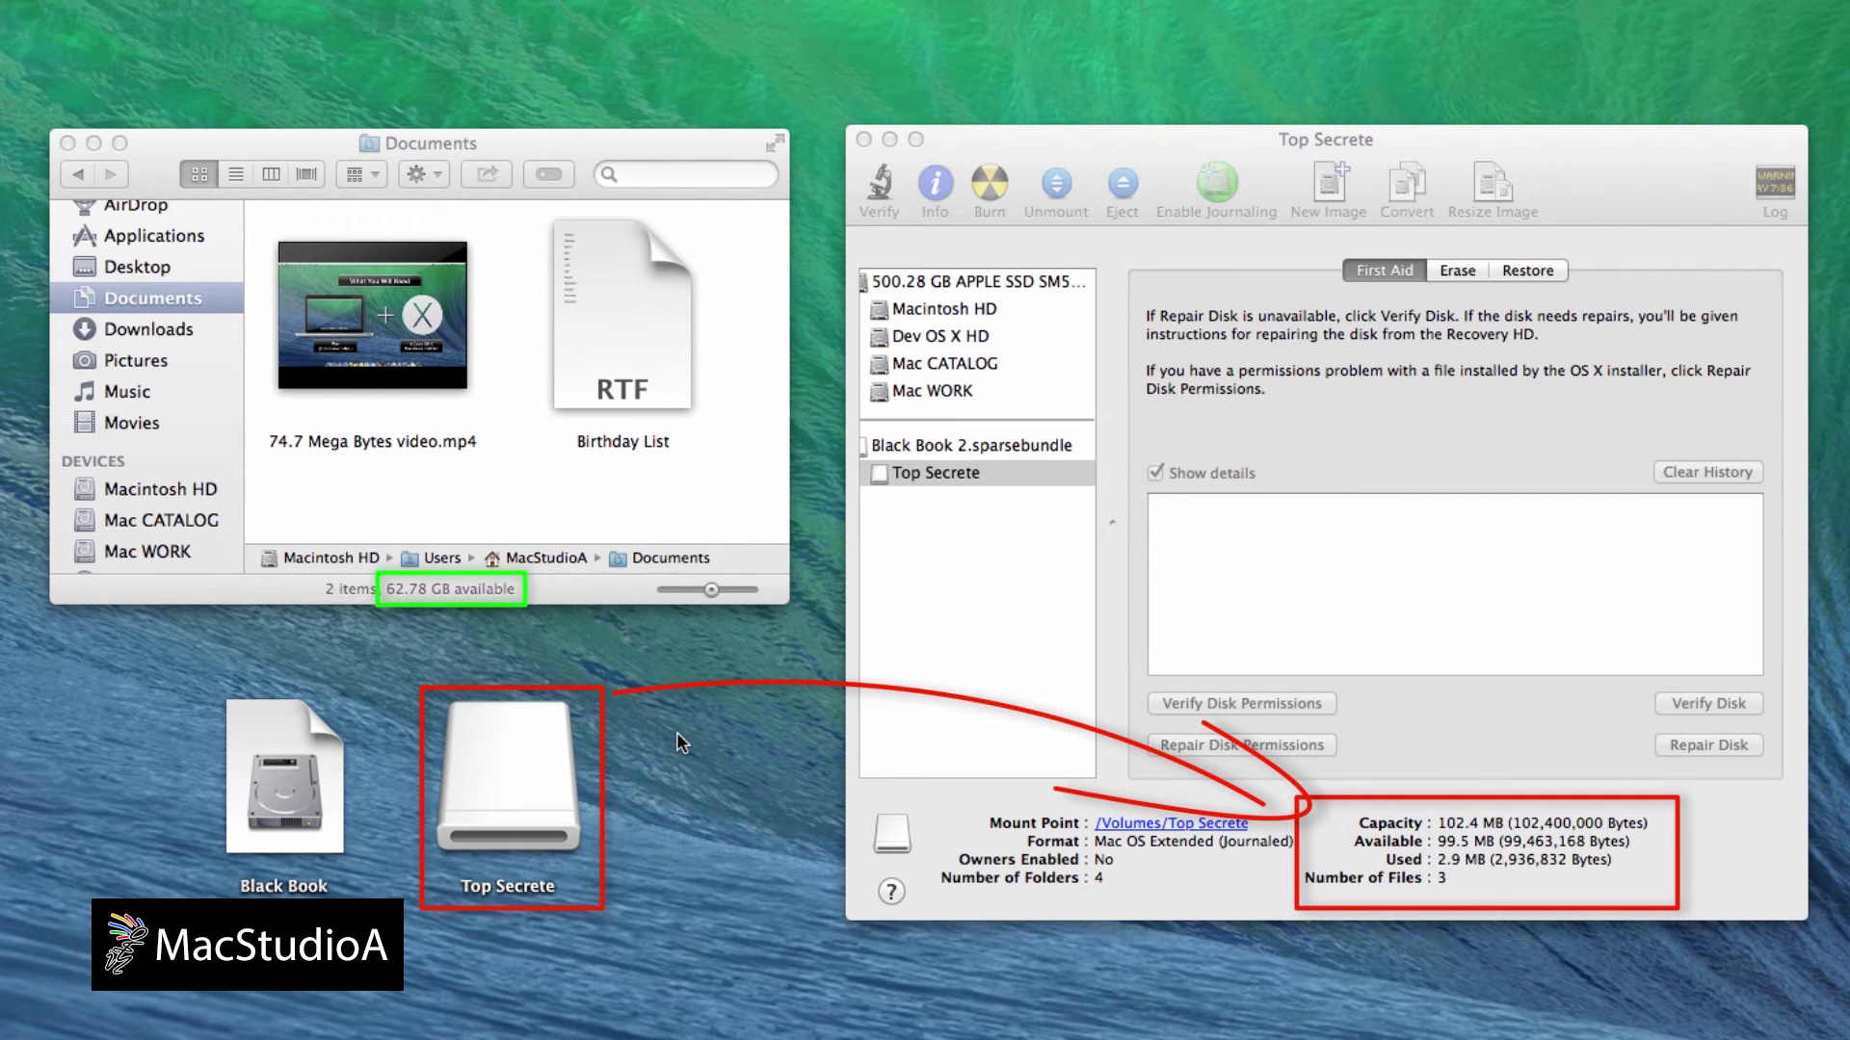
# Copy '74.7 Mega Bytes video.mp4' and 'Birthday List' from Documents into the Top Secrete volume.
pyautogui.doubleClick(514, 759)
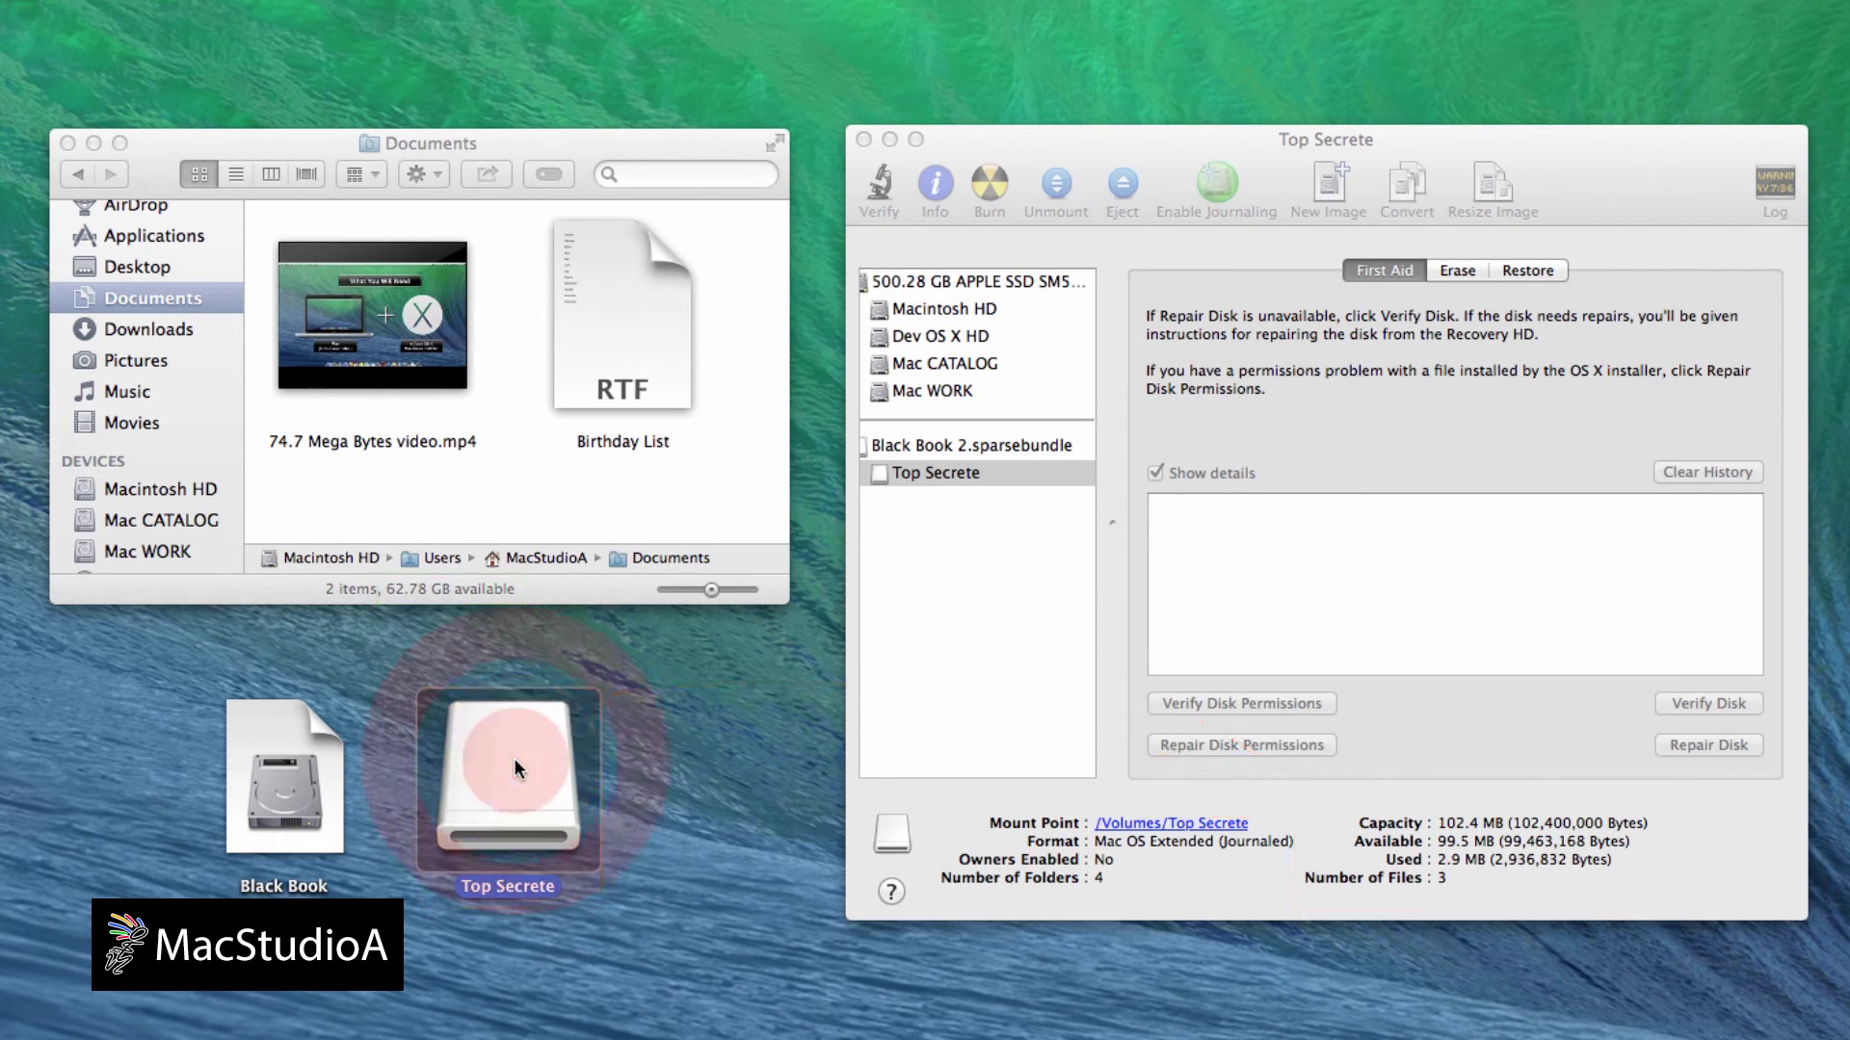
pyautogui.moveTo(739, 513); pyautogui.dragTo(487, 412)
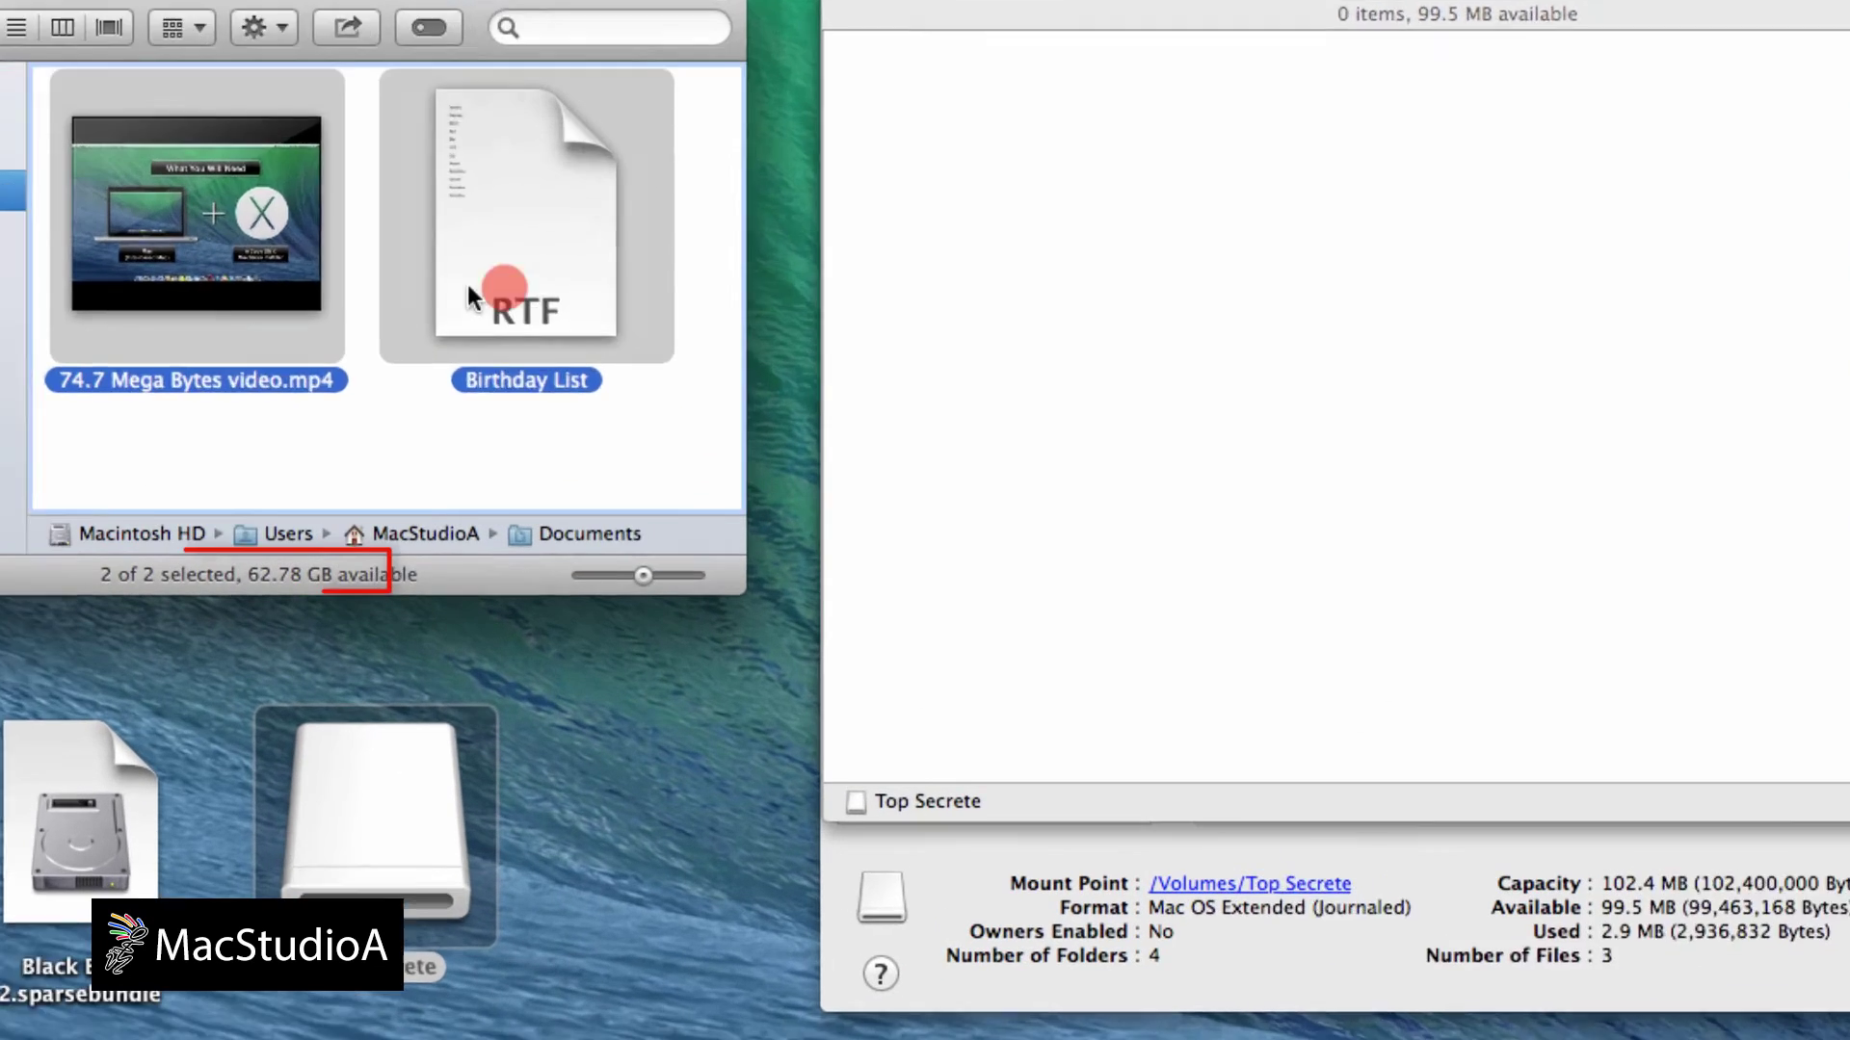
pyautogui.moveTo(624, 366); pyautogui.dragTo(1184, 364)
pyautogui.moveTo(1287, 249); pyautogui.dragTo(1272, 289)
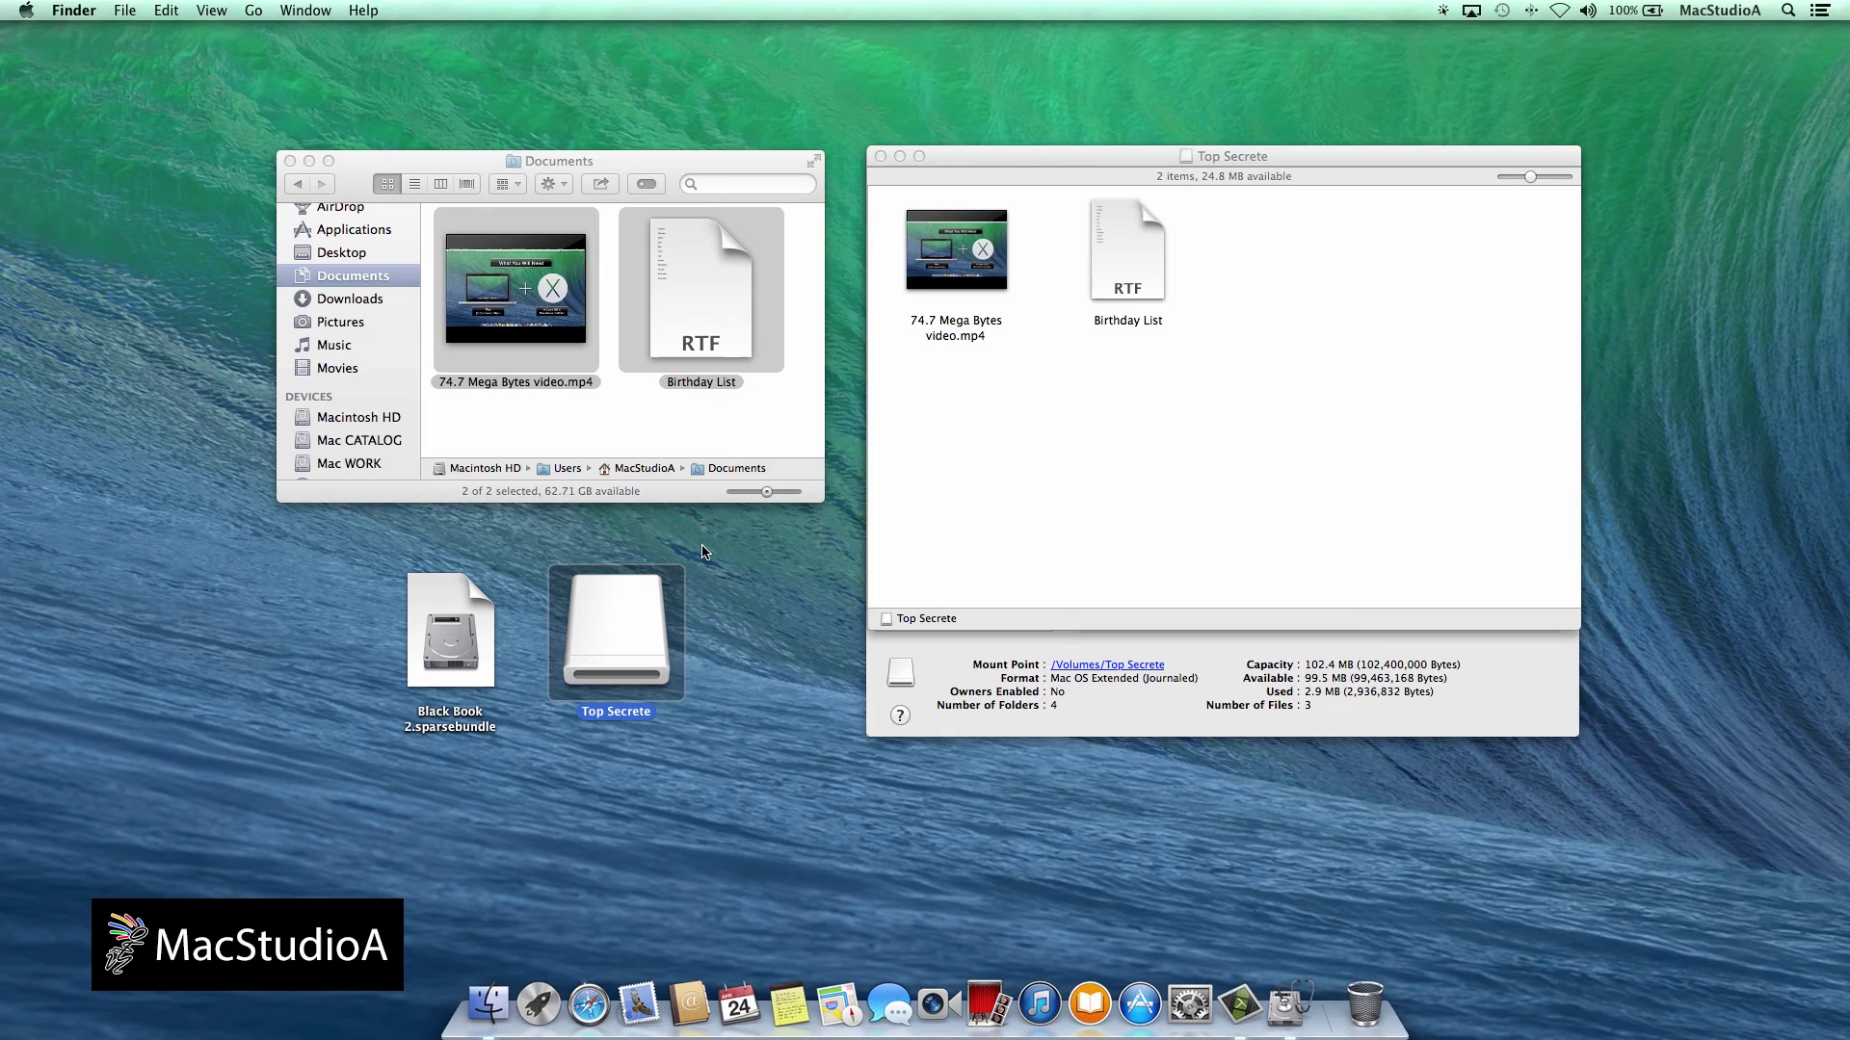
pyautogui.click(703, 551)
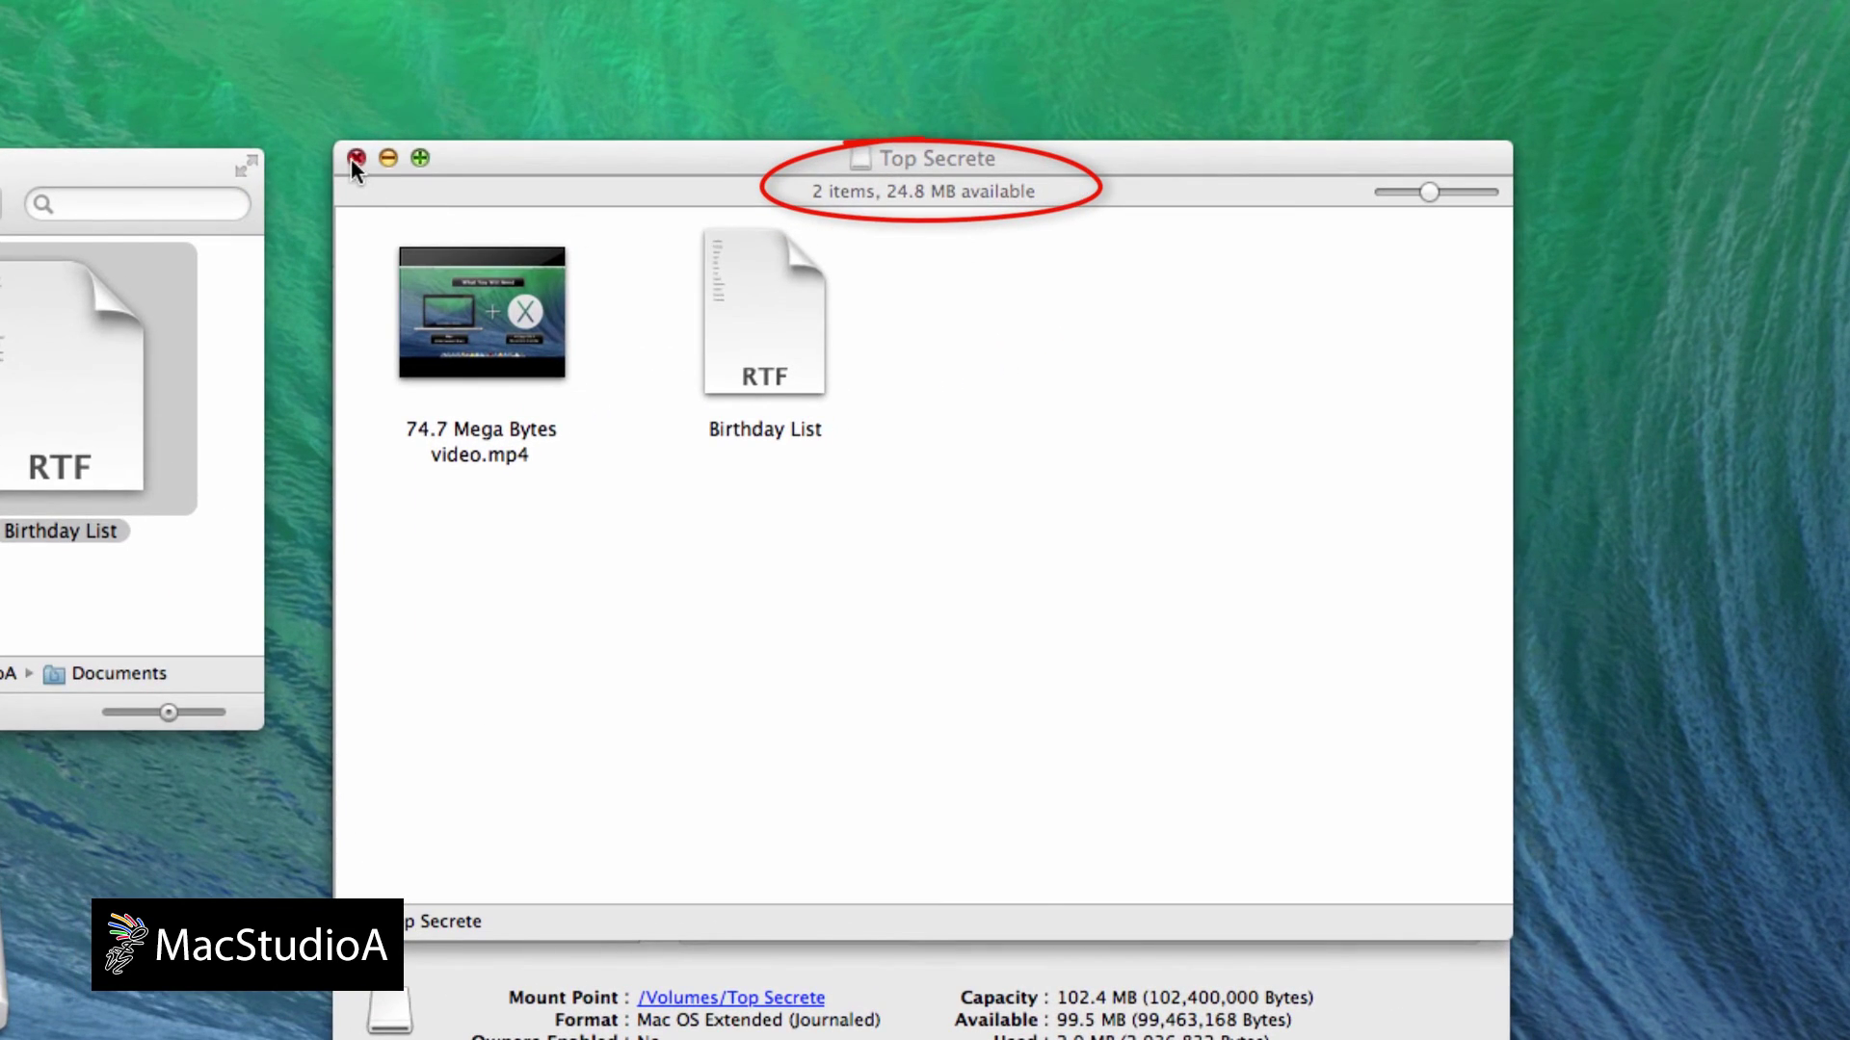
# Close the Top Secrete window and eject the Top Secrete volume from Disk Utility's sidebar.
pyautogui.click(356, 158)
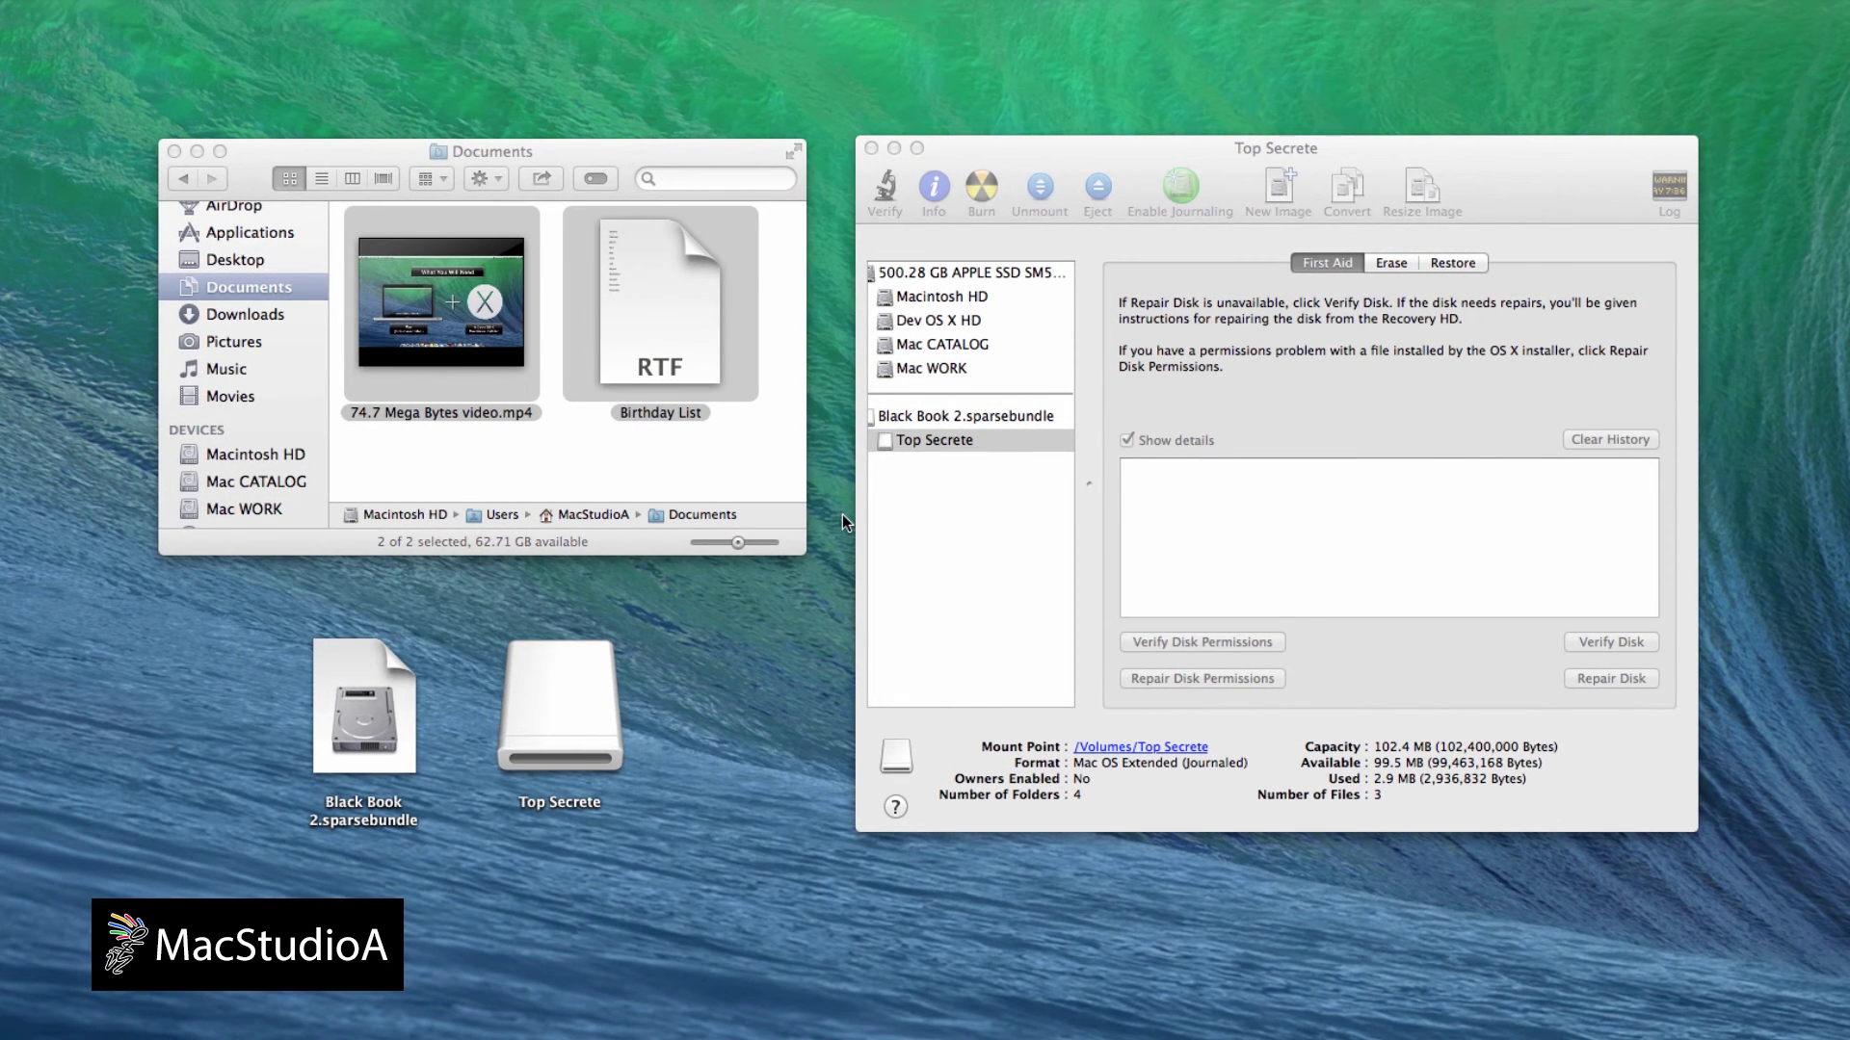
pyautogui.click(944, 416)
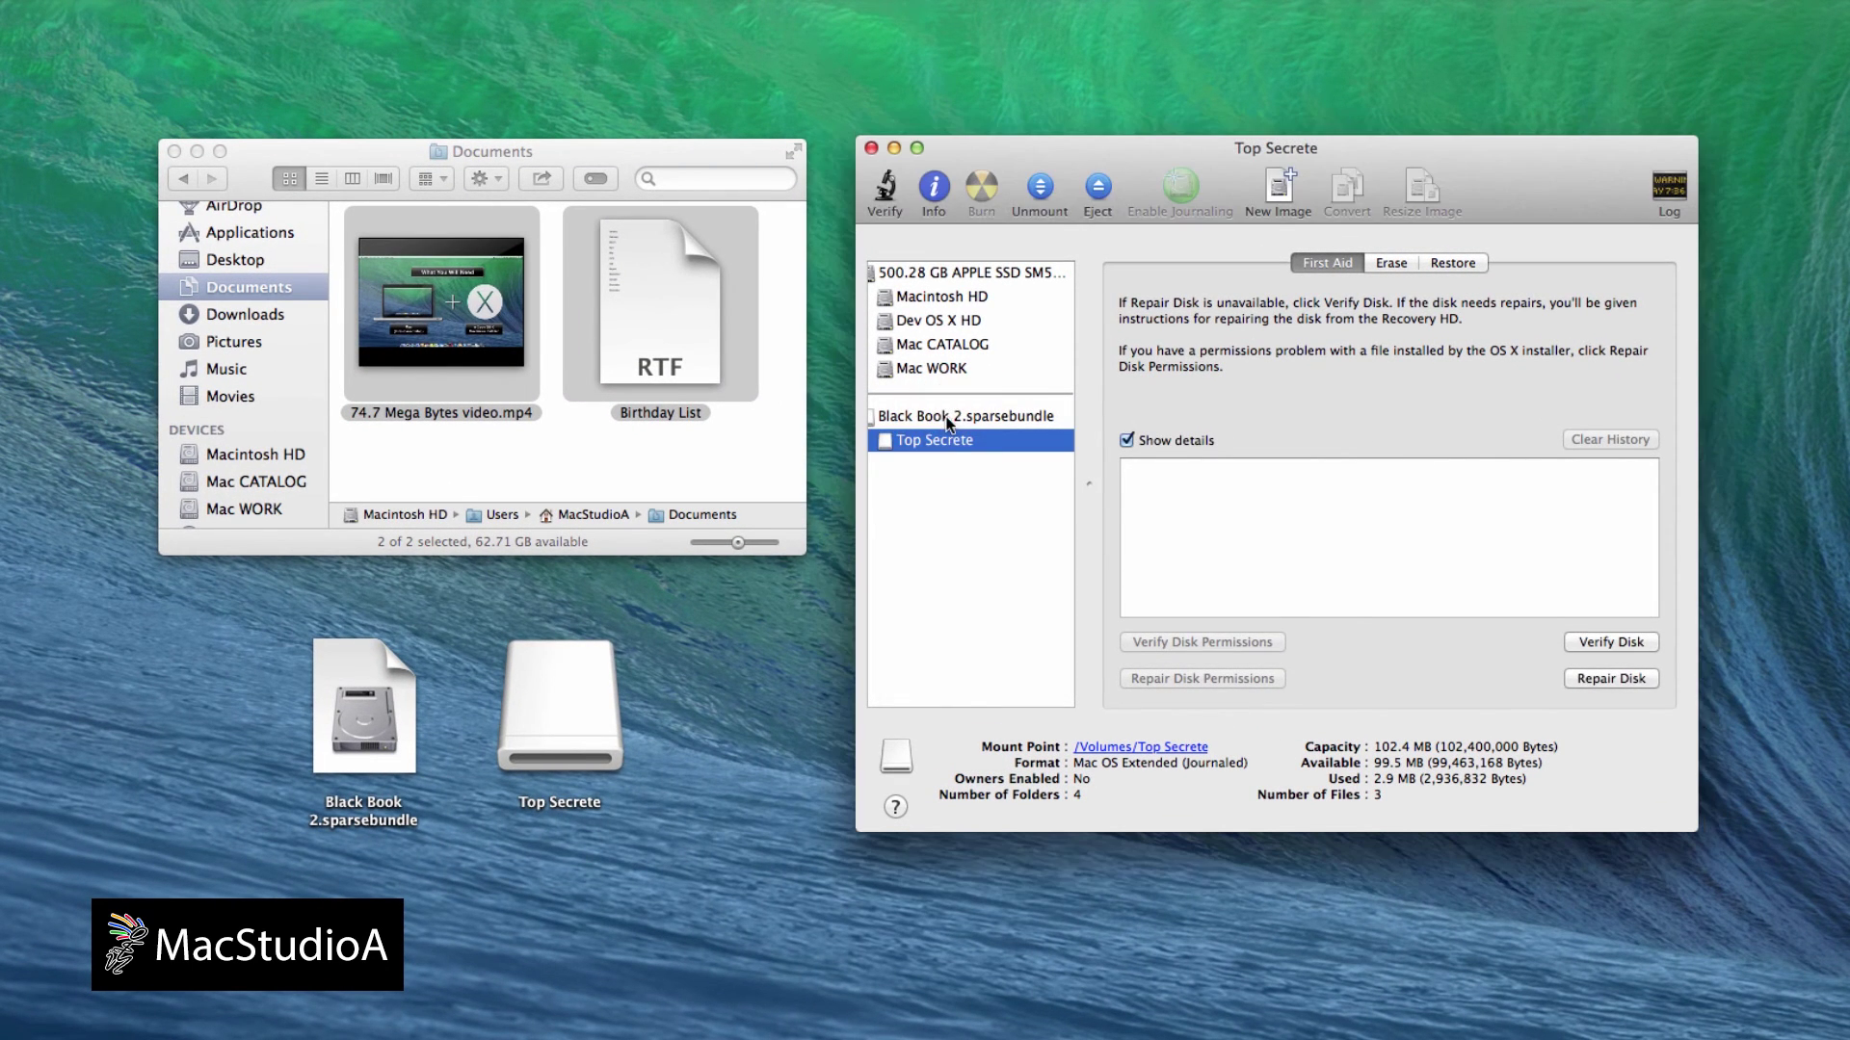
pyautogui.click(946, 419)
pyautogui.click(936, 438)
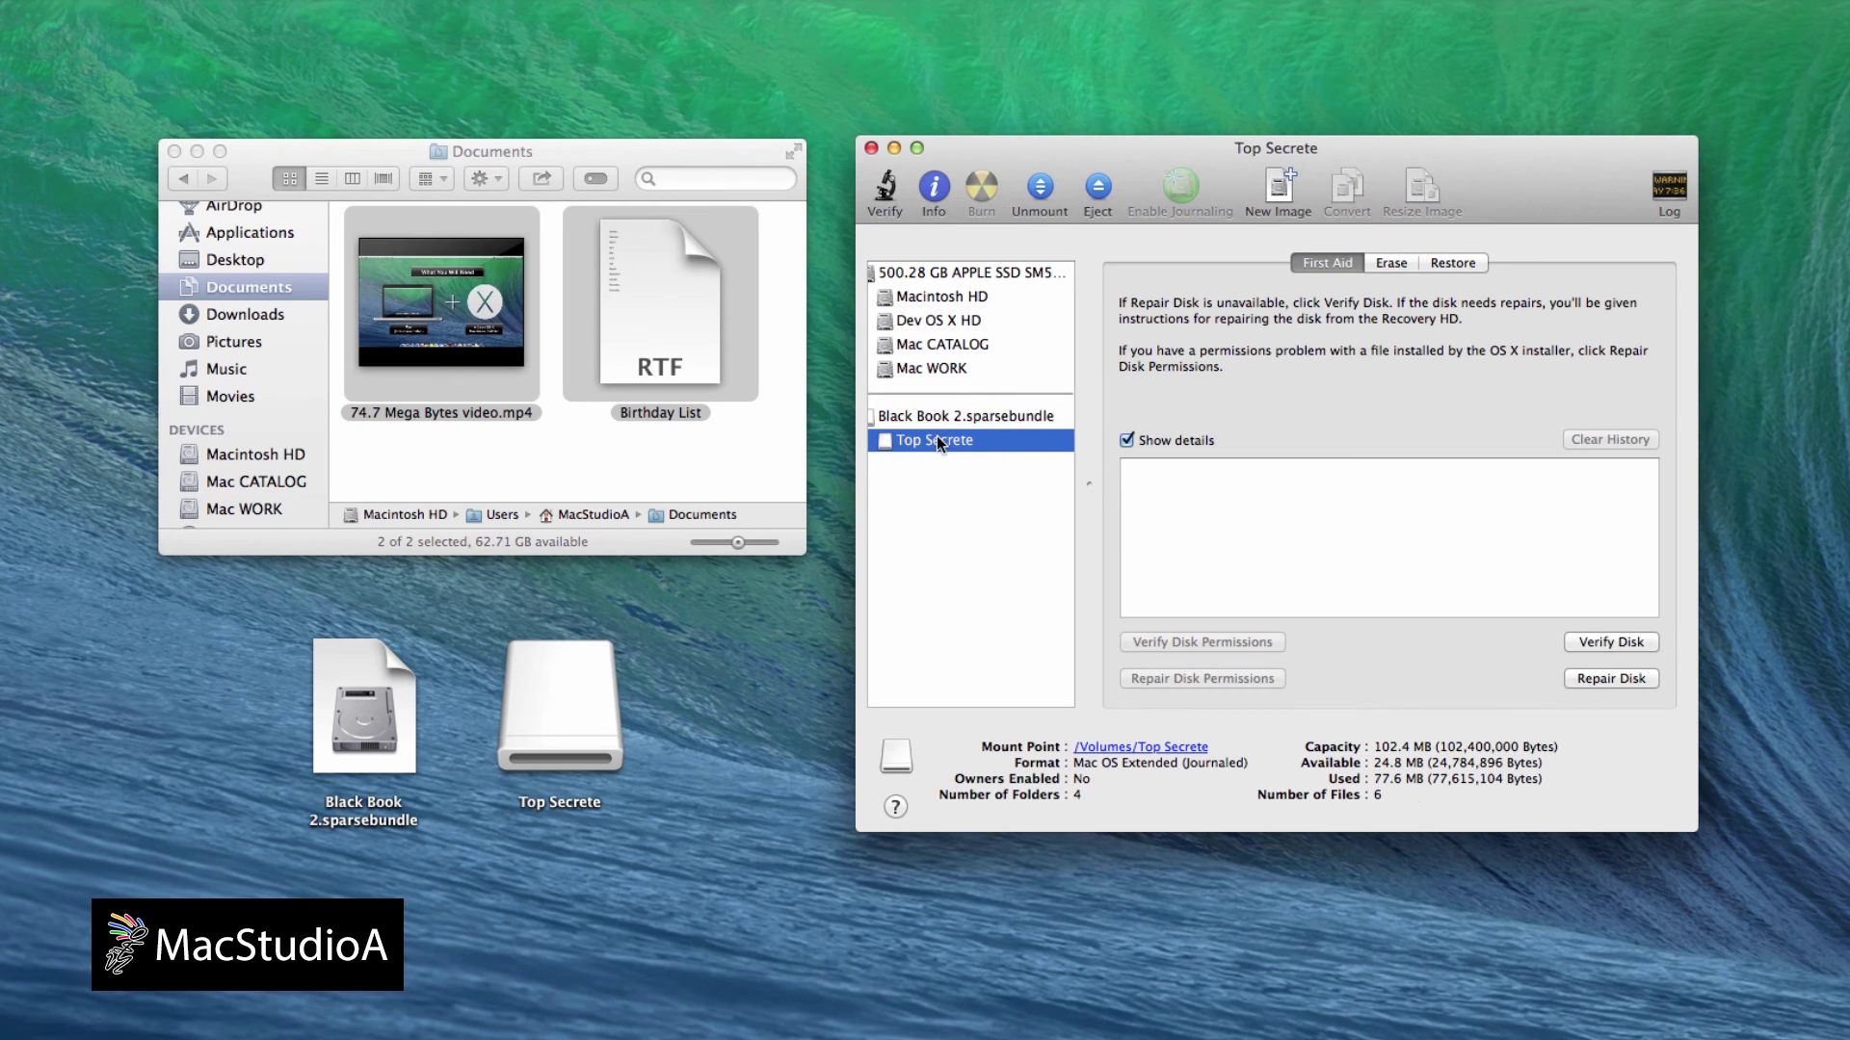
pyautogui.rightClick(927, 443)
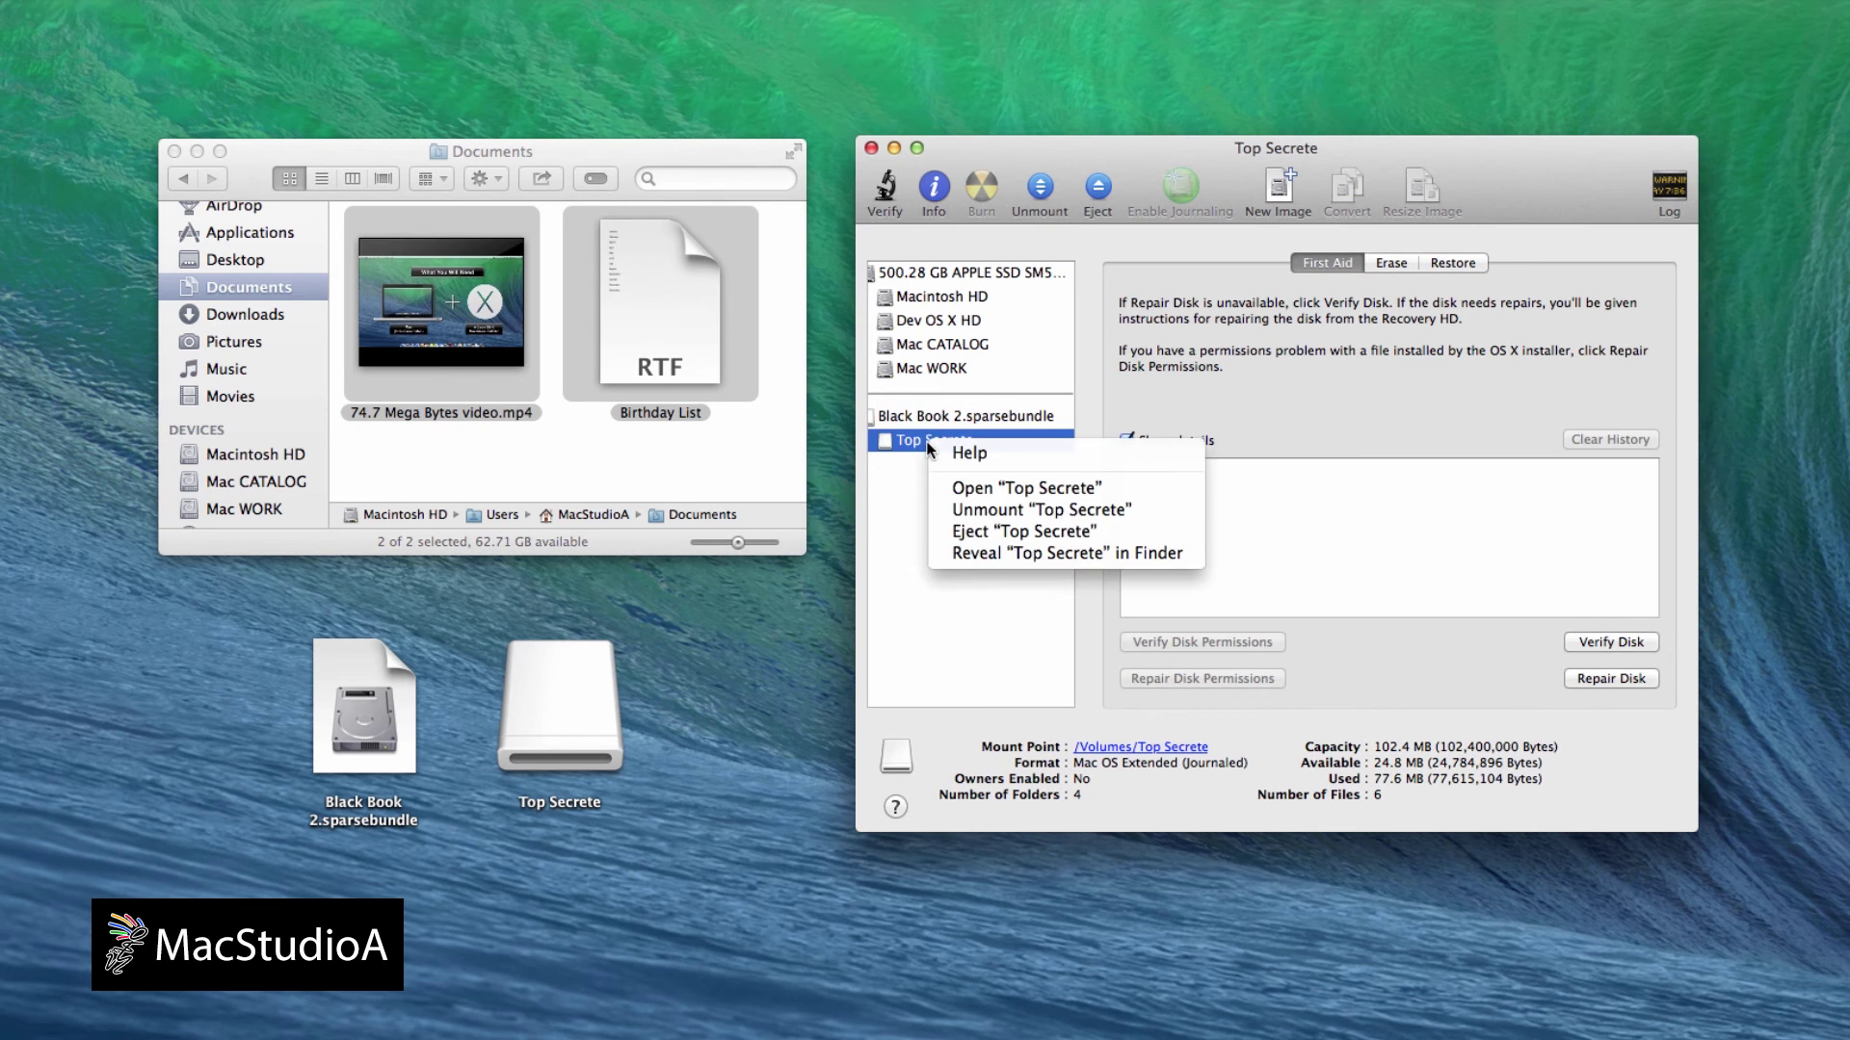
pyautogui.click(998, 535)
# Resize the Black Book 2 image to 200 MB after entering its password.
pyautogui.click(1420, 181)
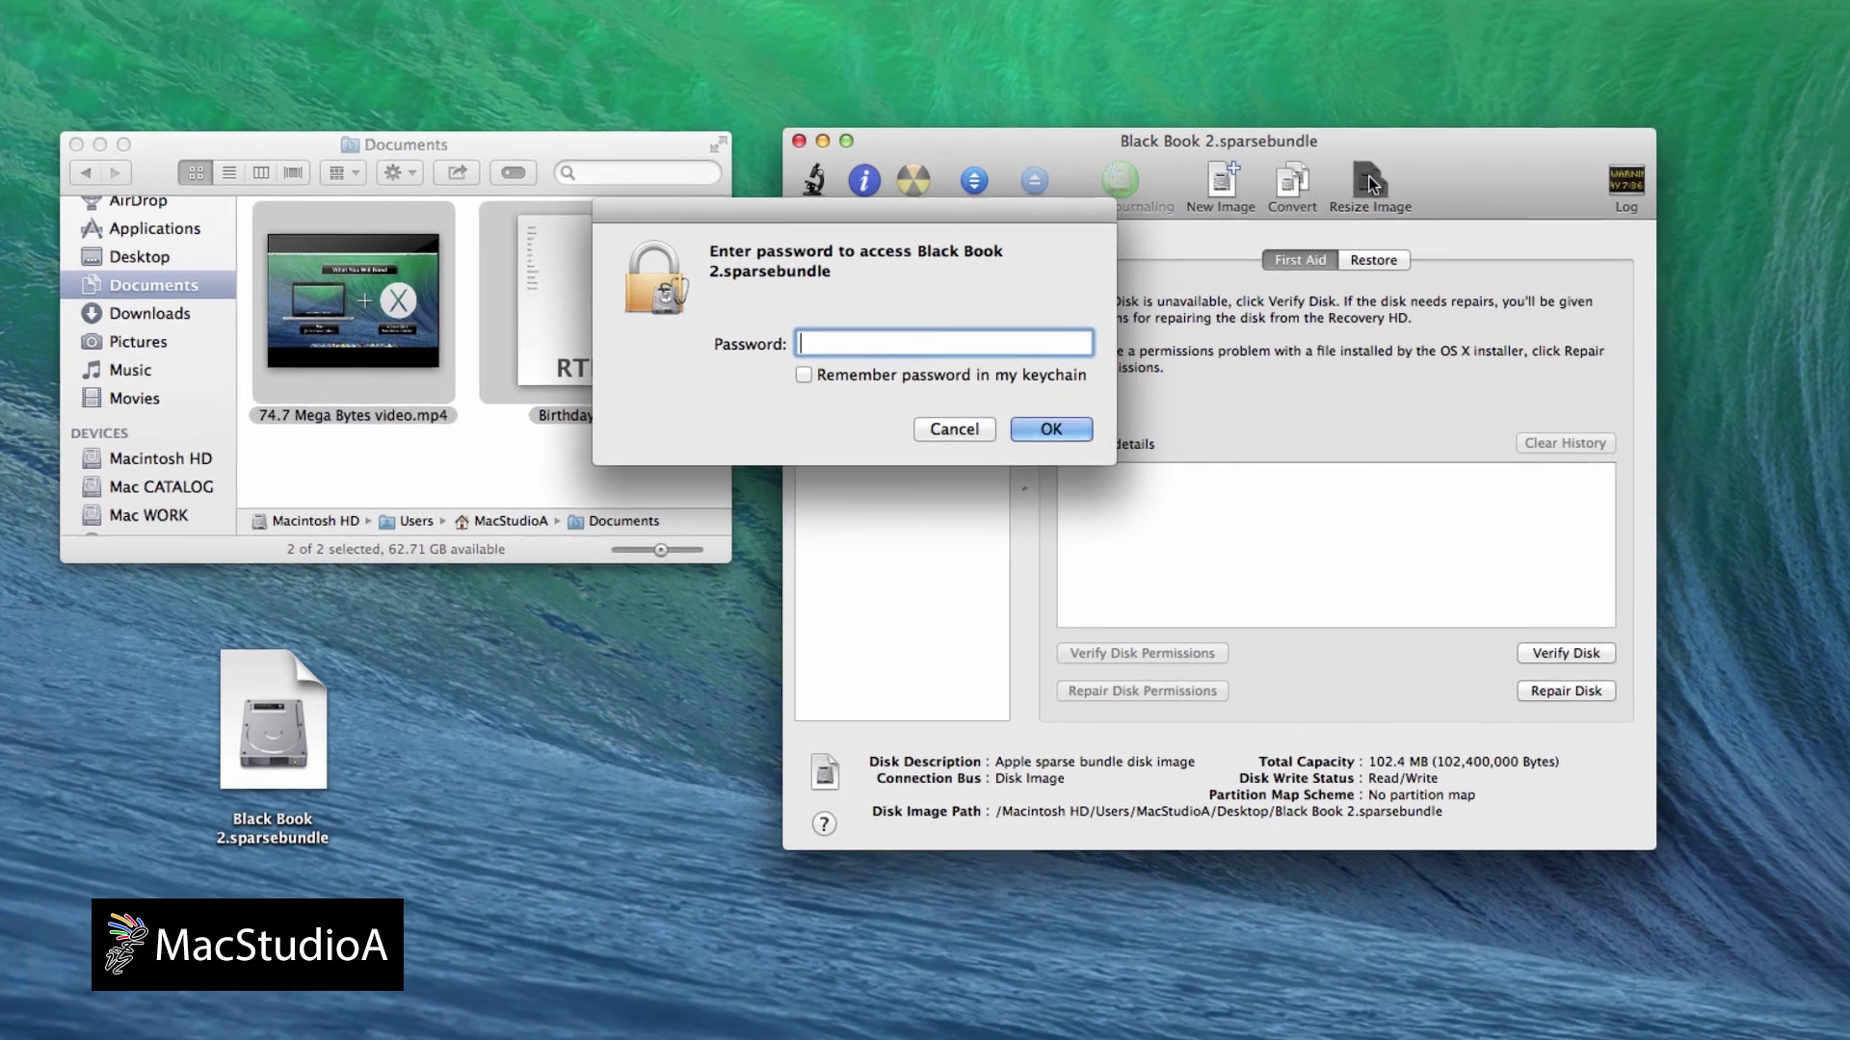
pyautogui.write('•••••••••••')
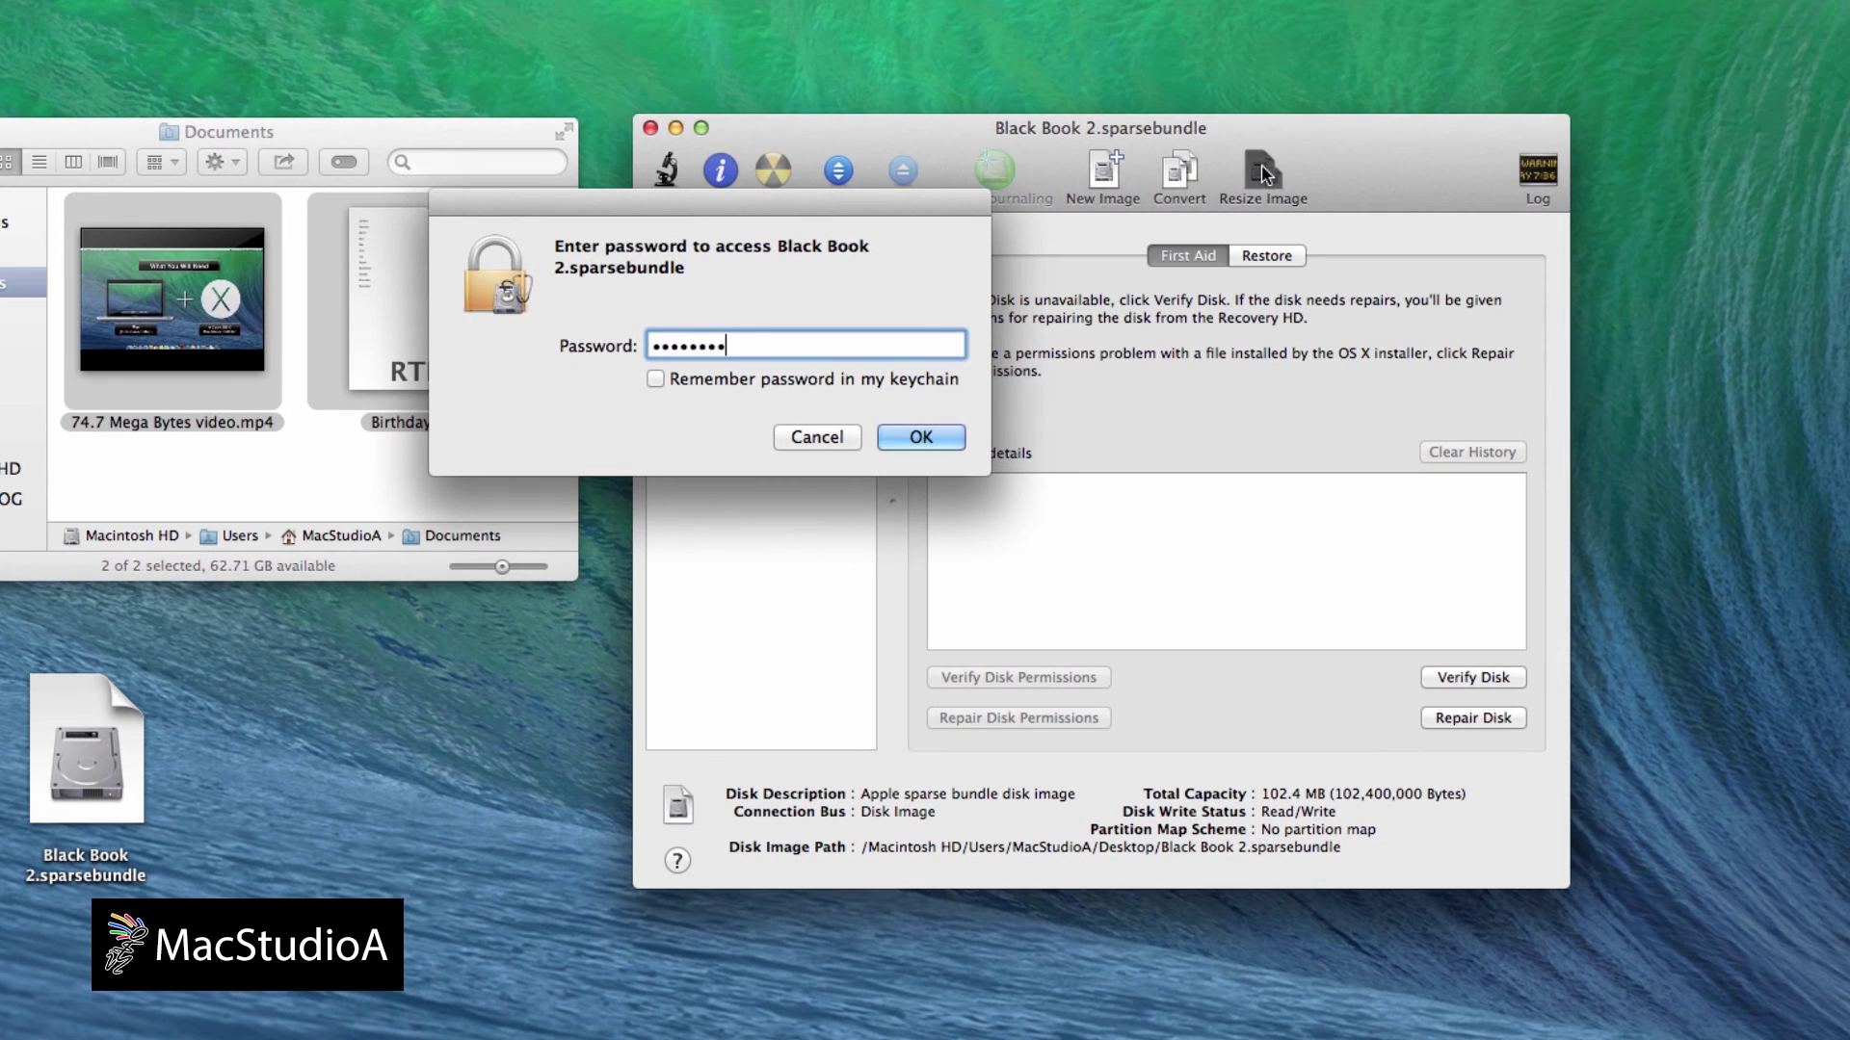
pyautogui.click(932, 435)
pyautogui.write('200')
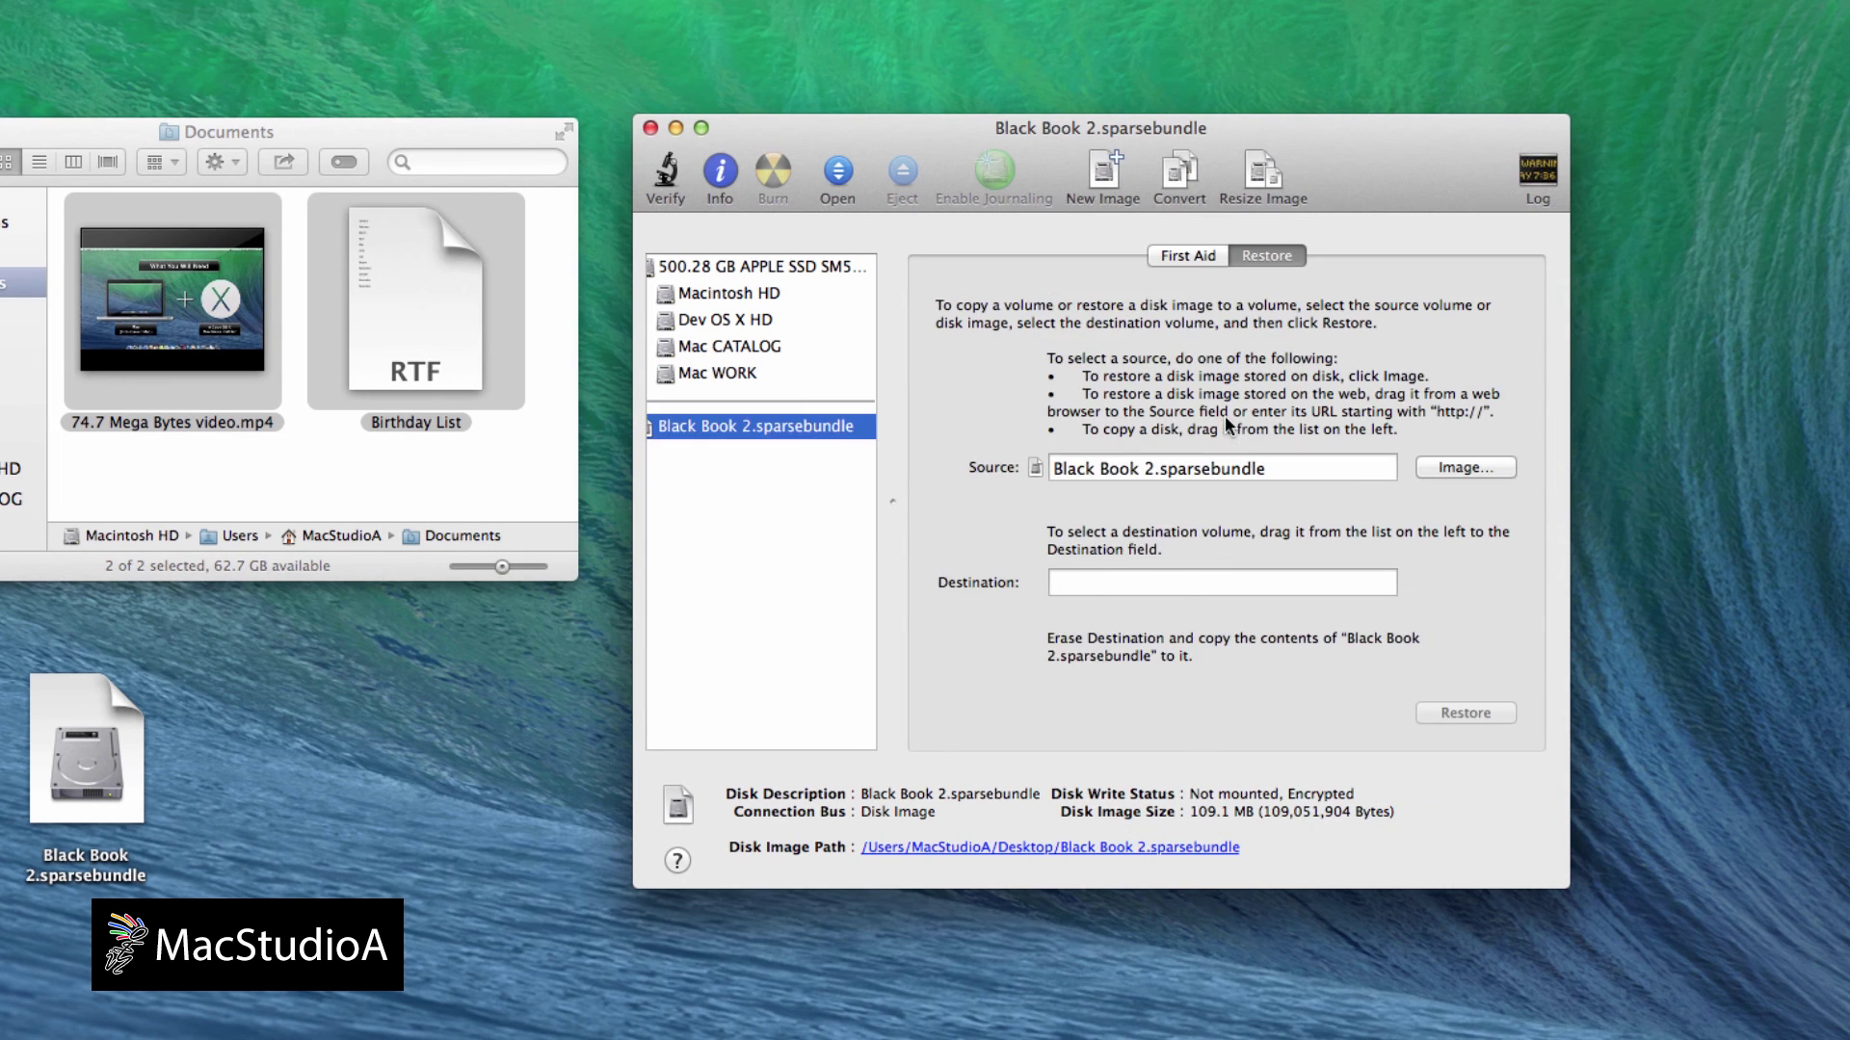
# Remount the image with its password and show Top Secrete's new 204.8 MB capacity.
pyautogui.rightClick(742, 426)
pyautogui.click(795, 506)
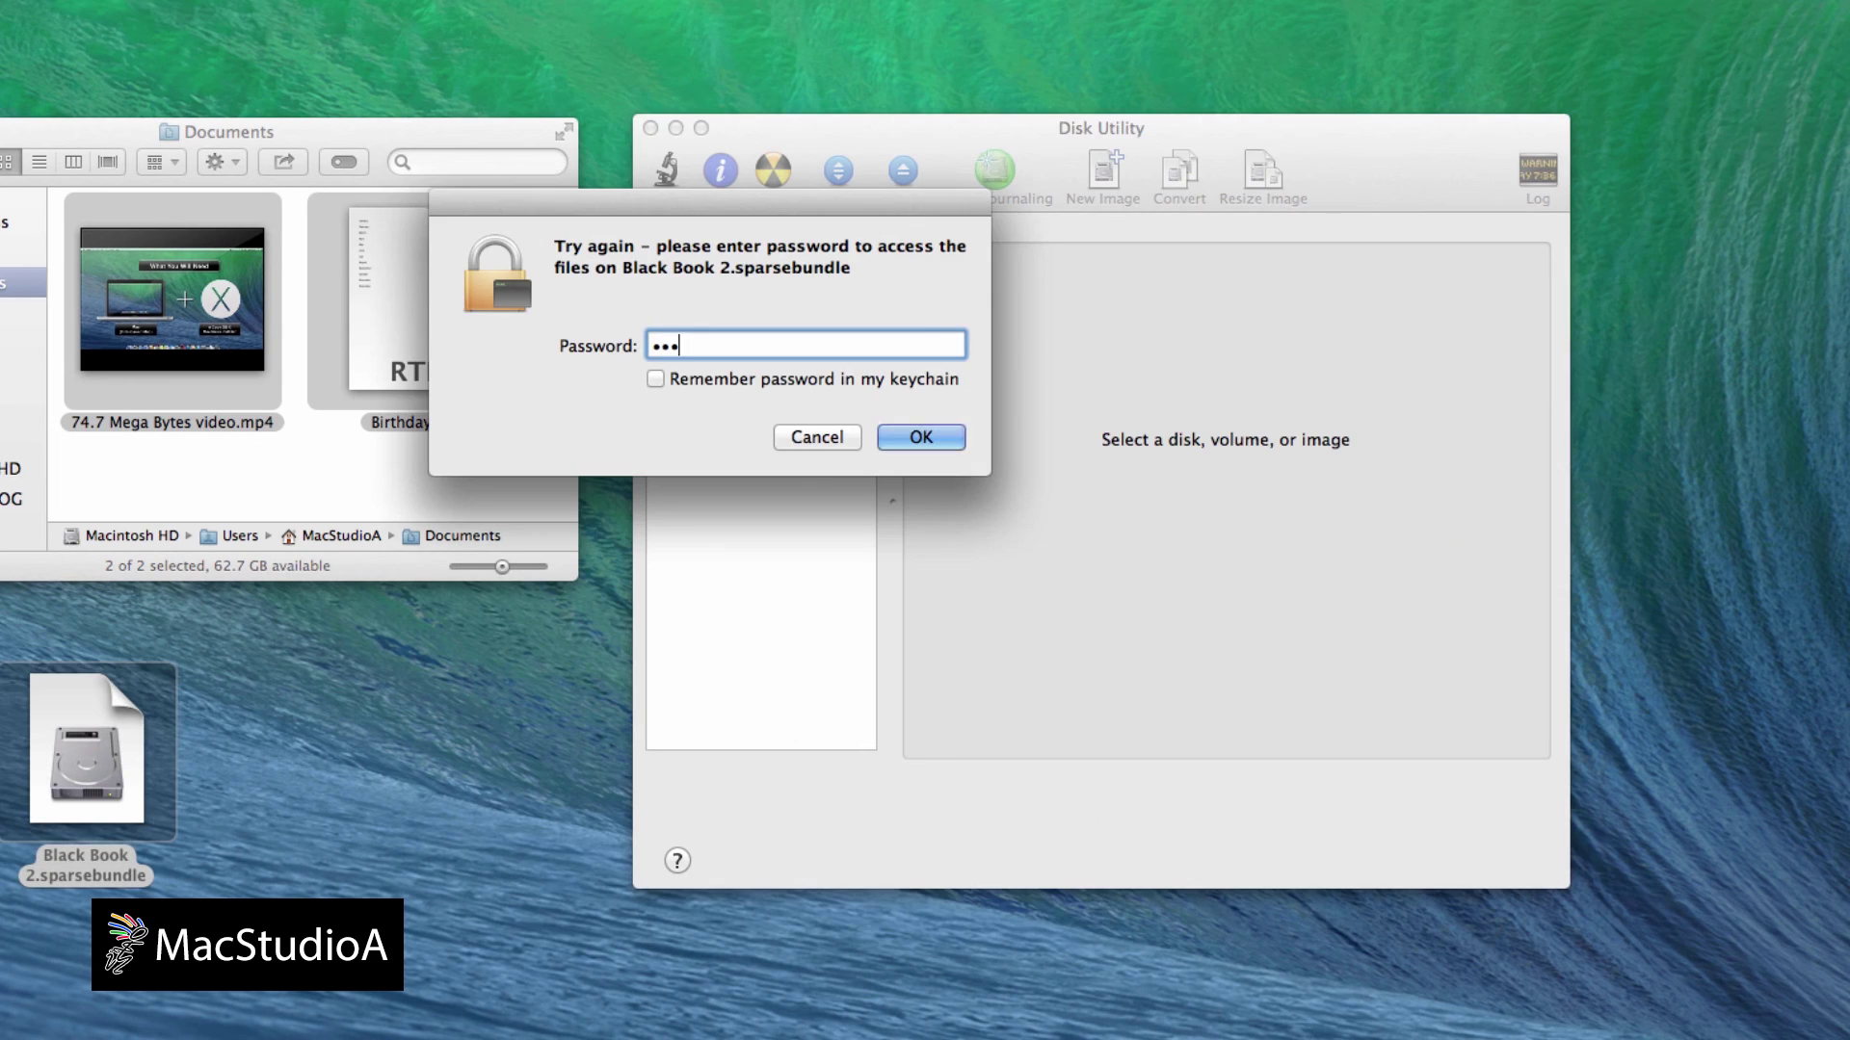
pyautogui.write('••••••••')
pyautogui.press('Return')
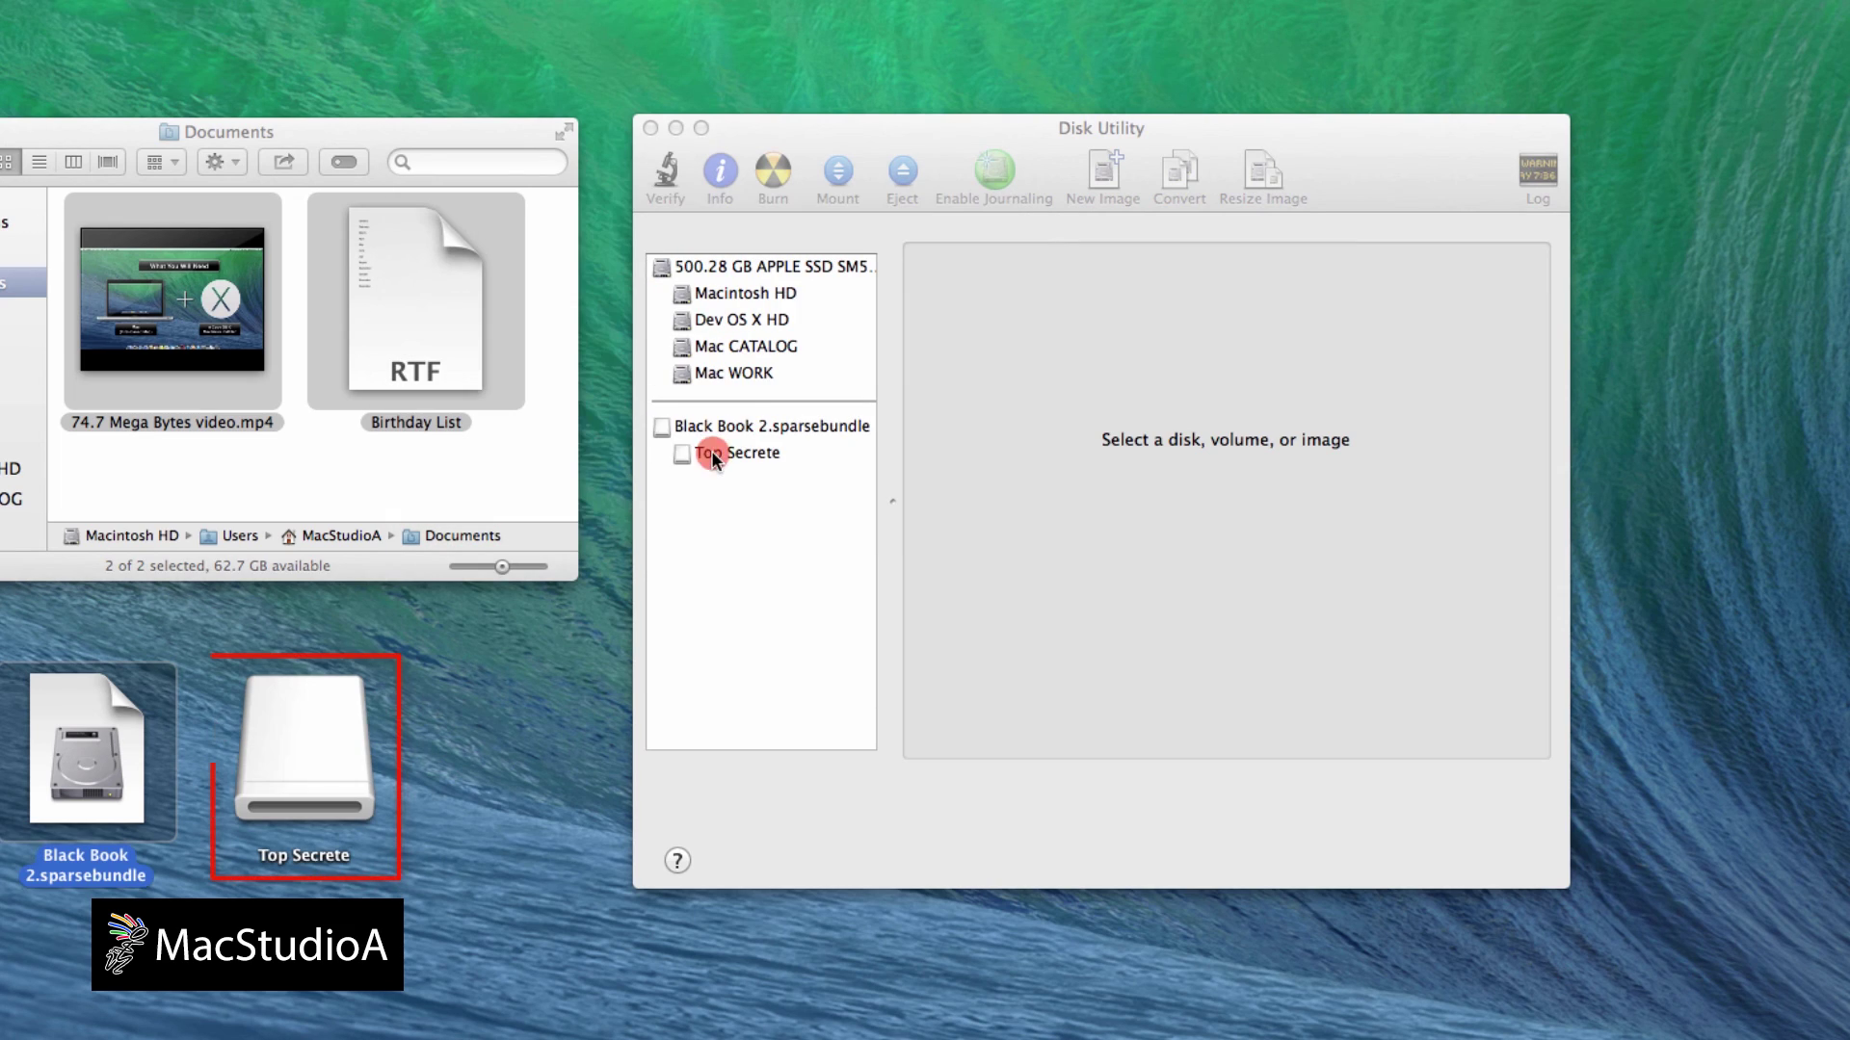
pyautogui.click(711, 451)
pyautogui.click(711, 451)
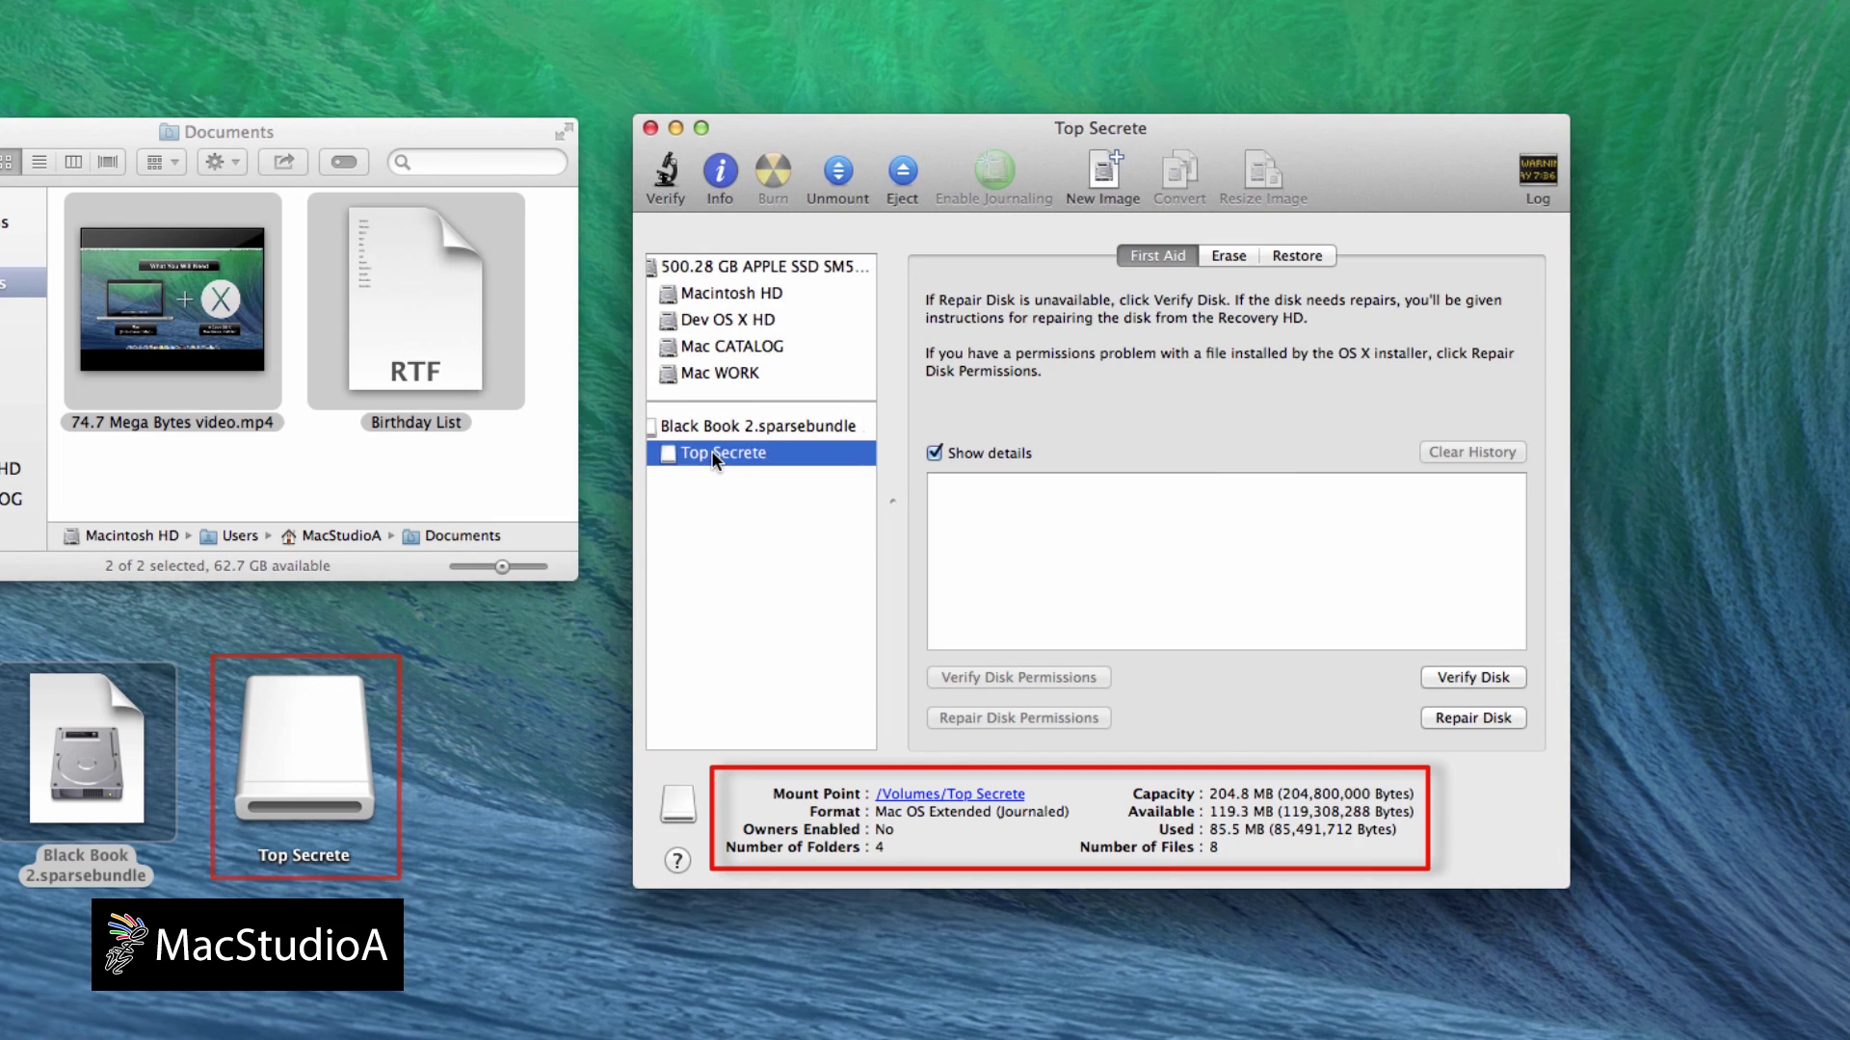